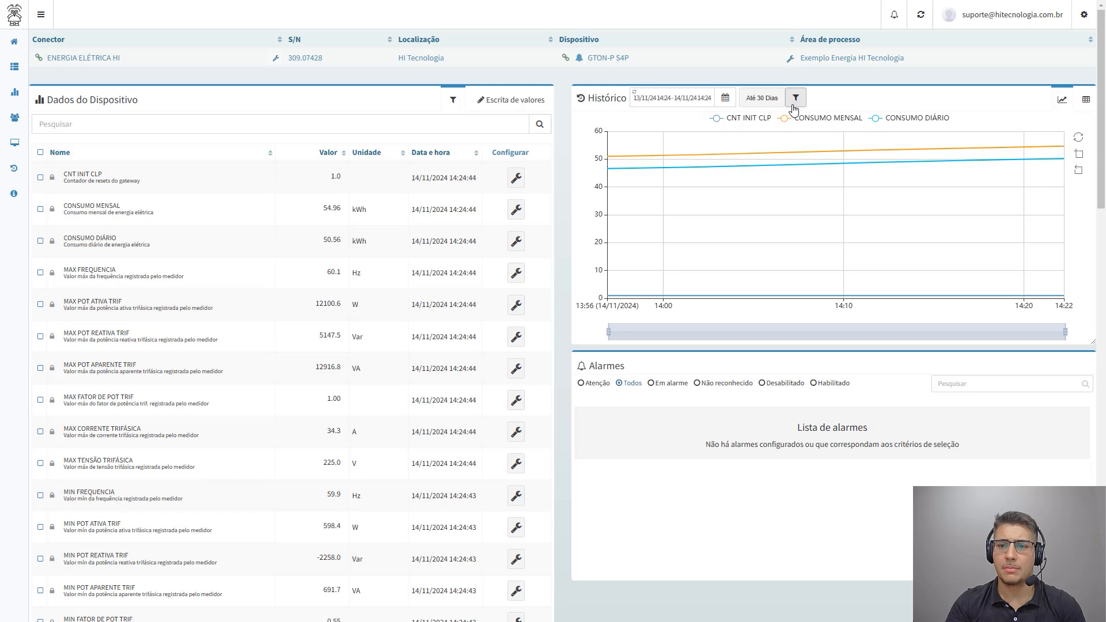
Add MAX FREQUENCIA, MAX POT ATIVA TRIF, MAX POT REATIVA TRIF and MAX POT APARENTE TRIF to the history chart and check its table view
click(796, 97)
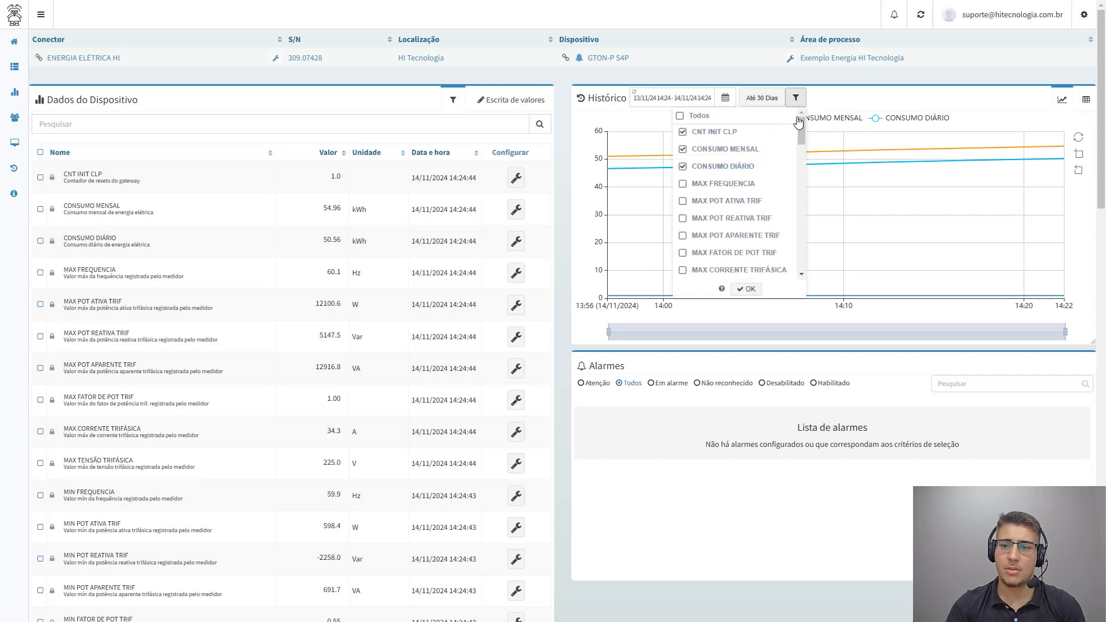
click(683, 184)
click(683, 201)
click(683, 219)
click(683, 235)
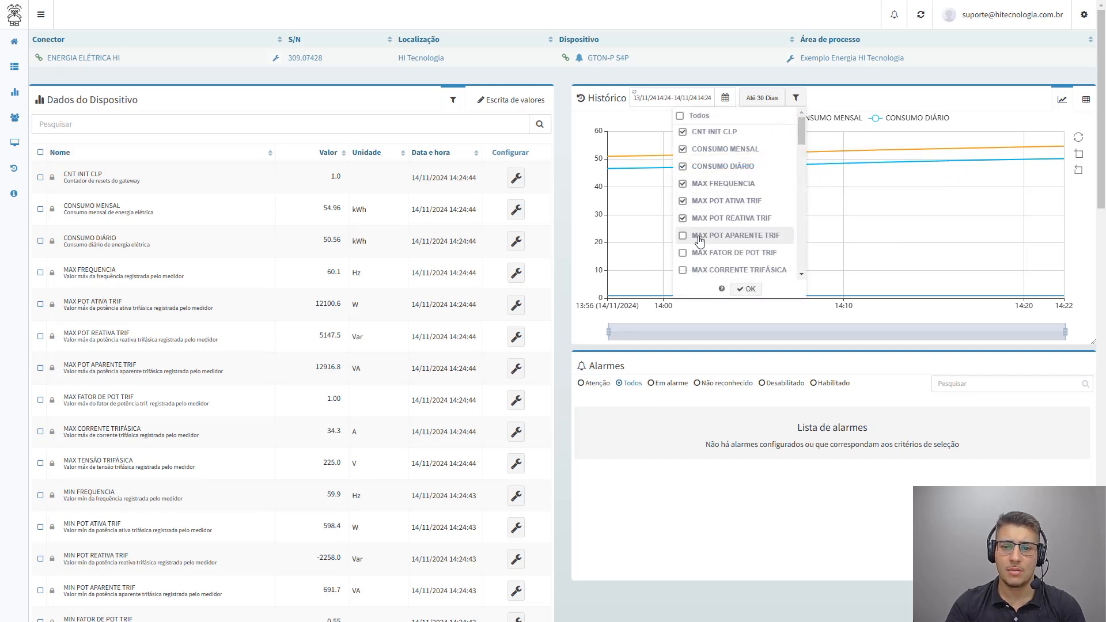
click(745, 288)
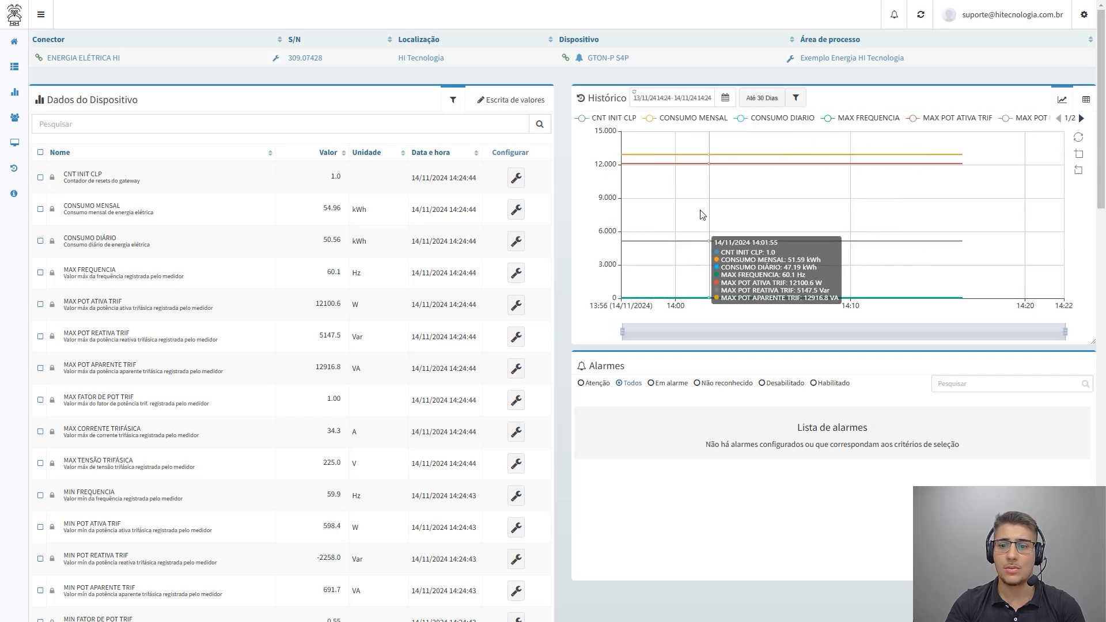
click(1086, 99)
click(1062, 99)
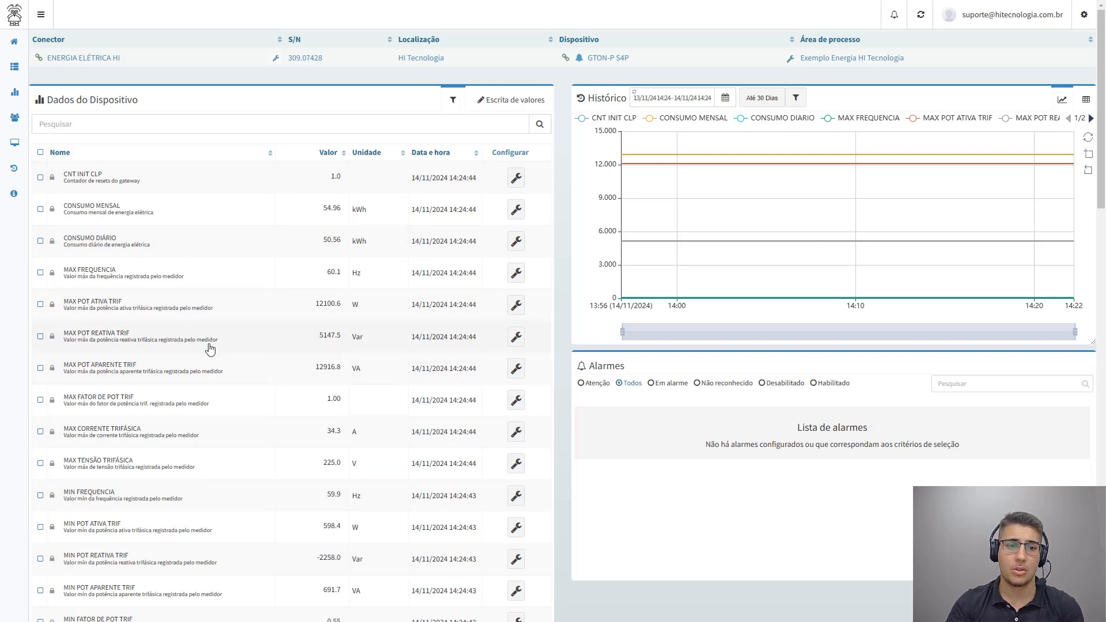
Open the ENERGIA ELÉTRICA HI connector's data display settings and expand the data panel customization
mouse_move(14, 67)
click(60, 125)
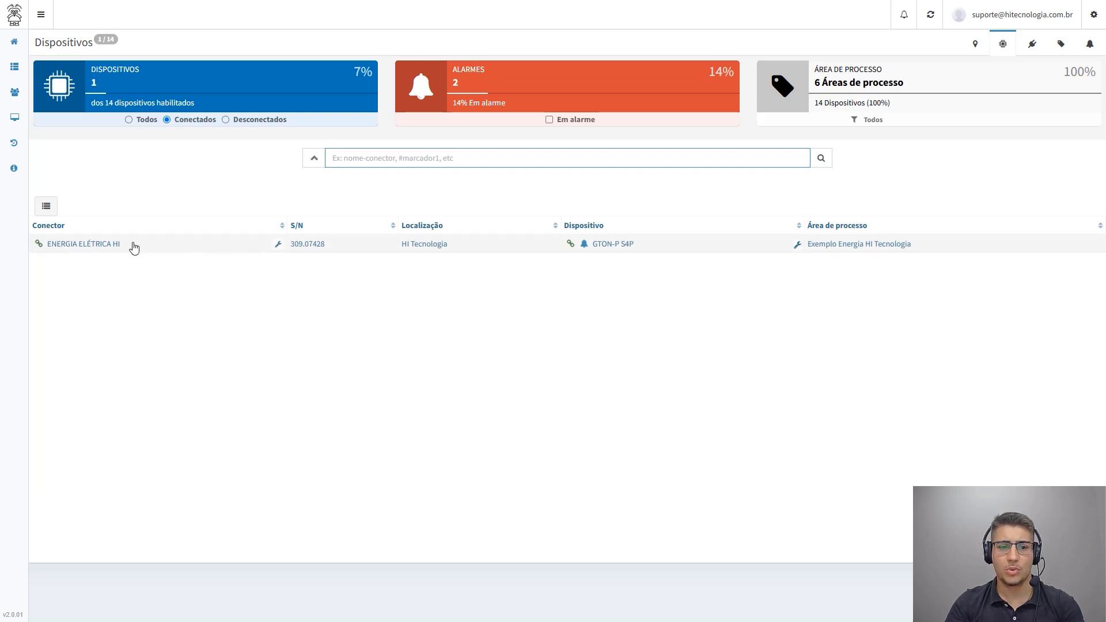
click(277, 245)
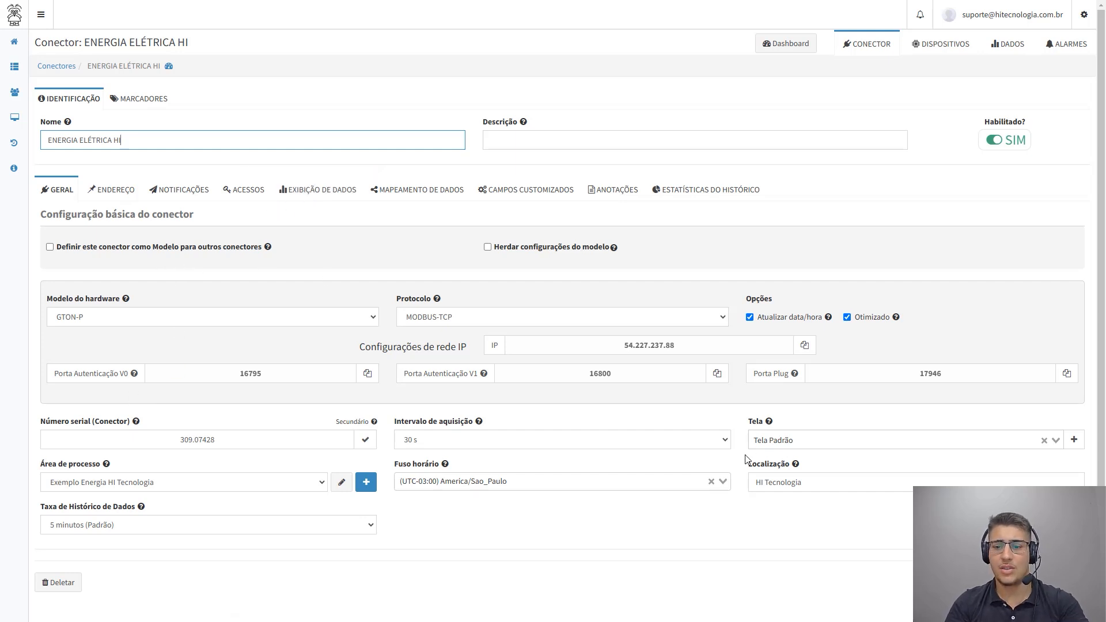
click(338, 199)
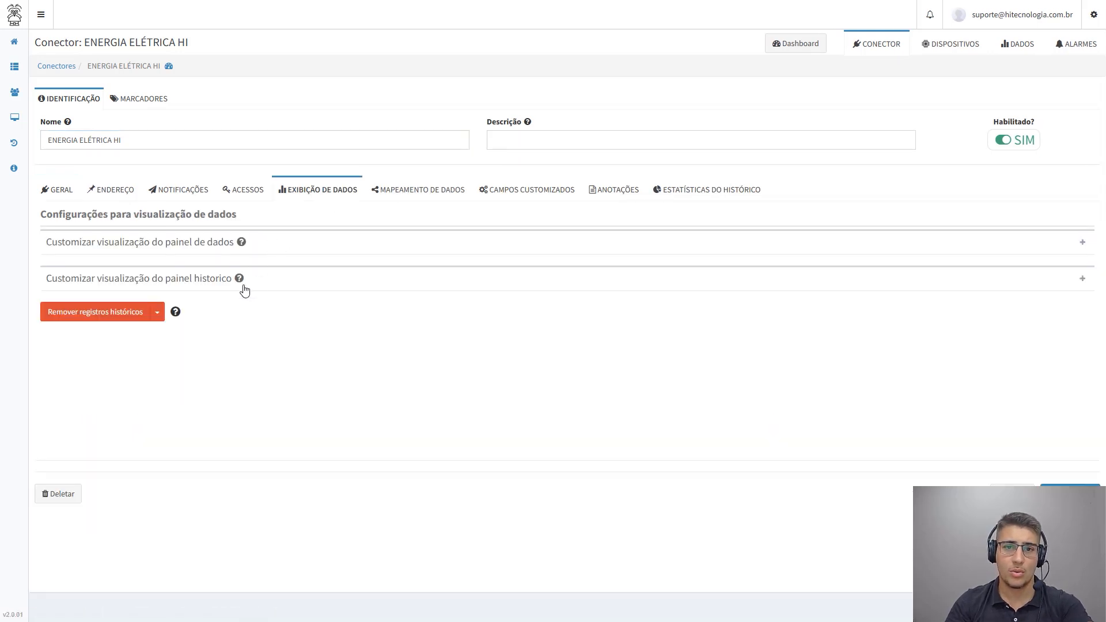
click(190, 249)
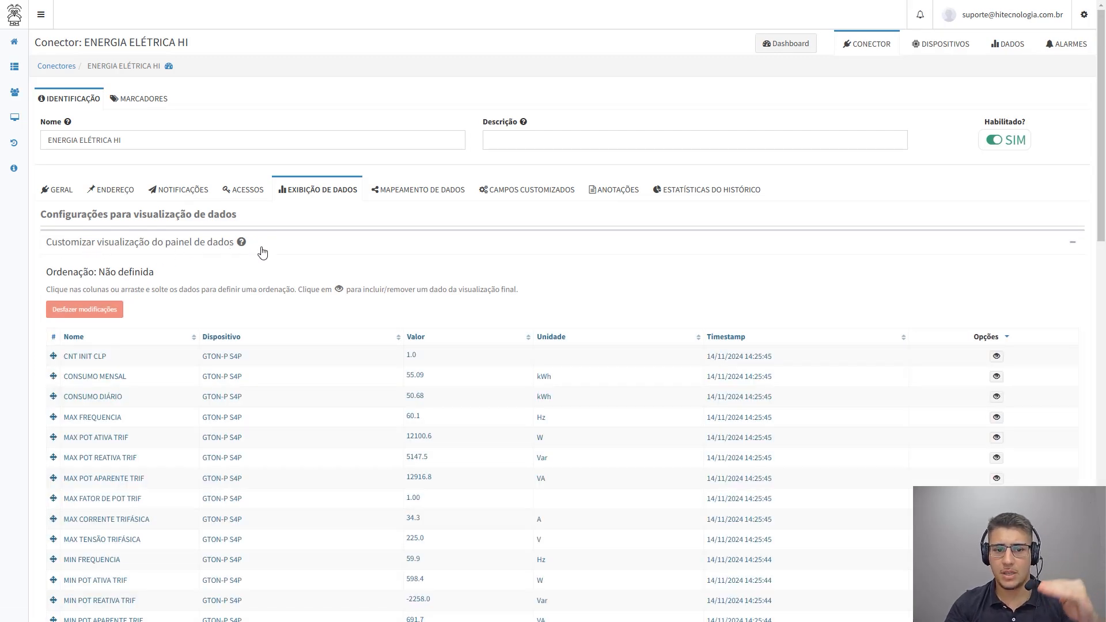
Try ordering the data panel by Nome in ascending, descending and again ascending order
scroll(273, 289, down, 2)
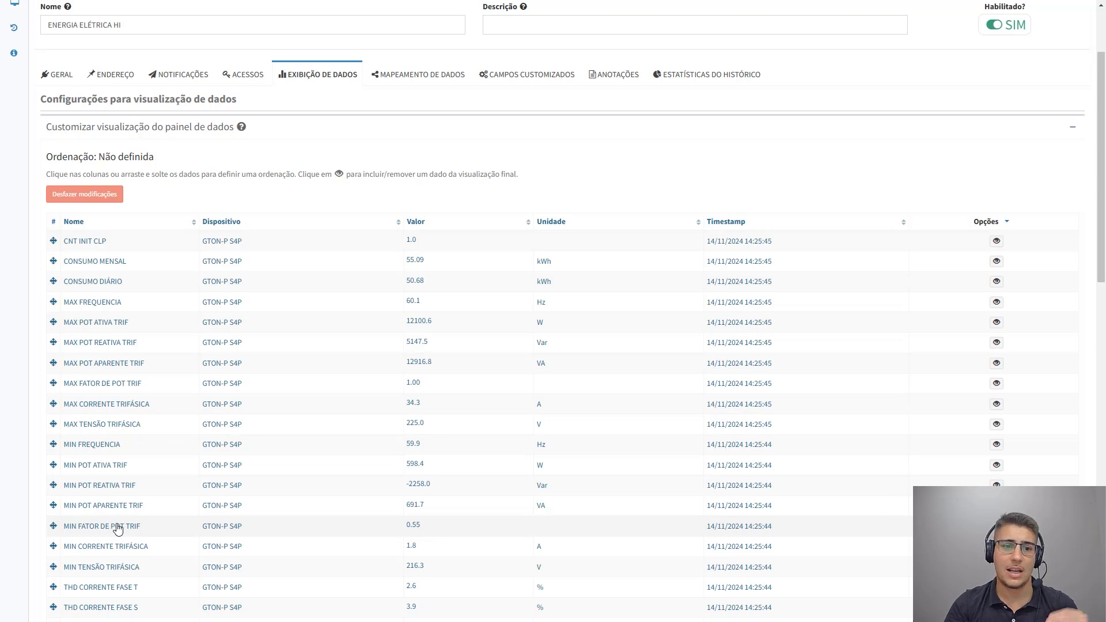
click(98, 225)
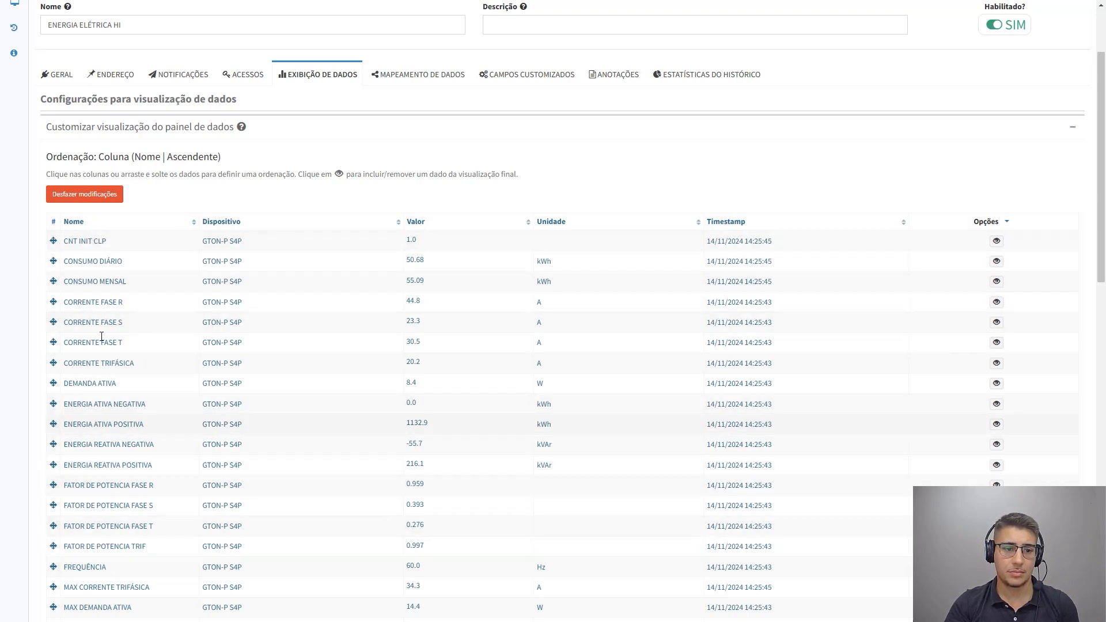
click(100, 227)
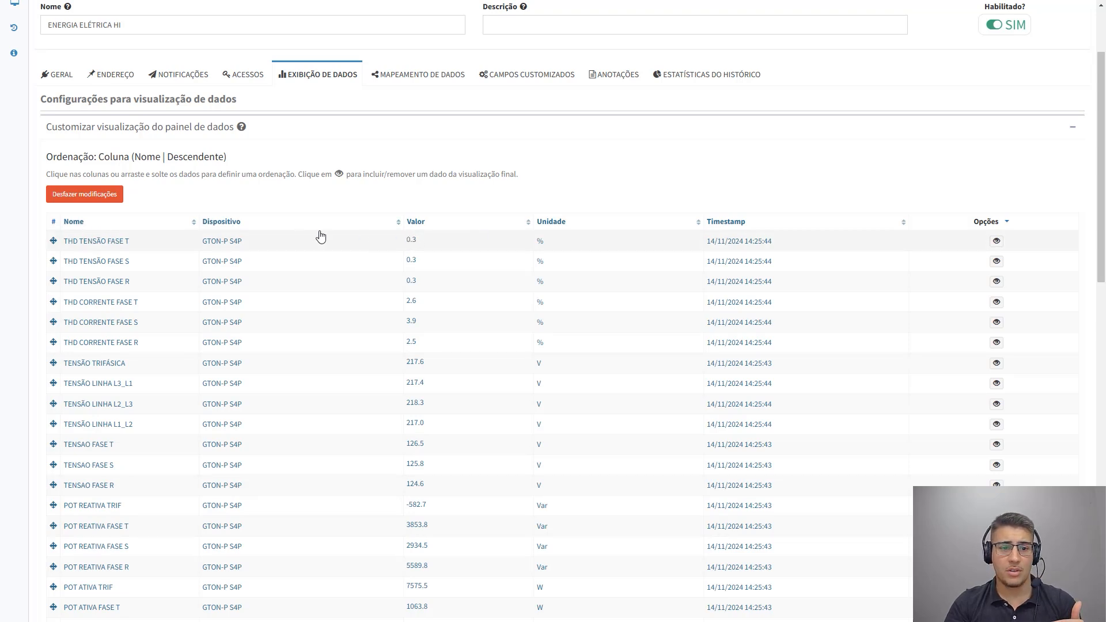
click(126, 224)
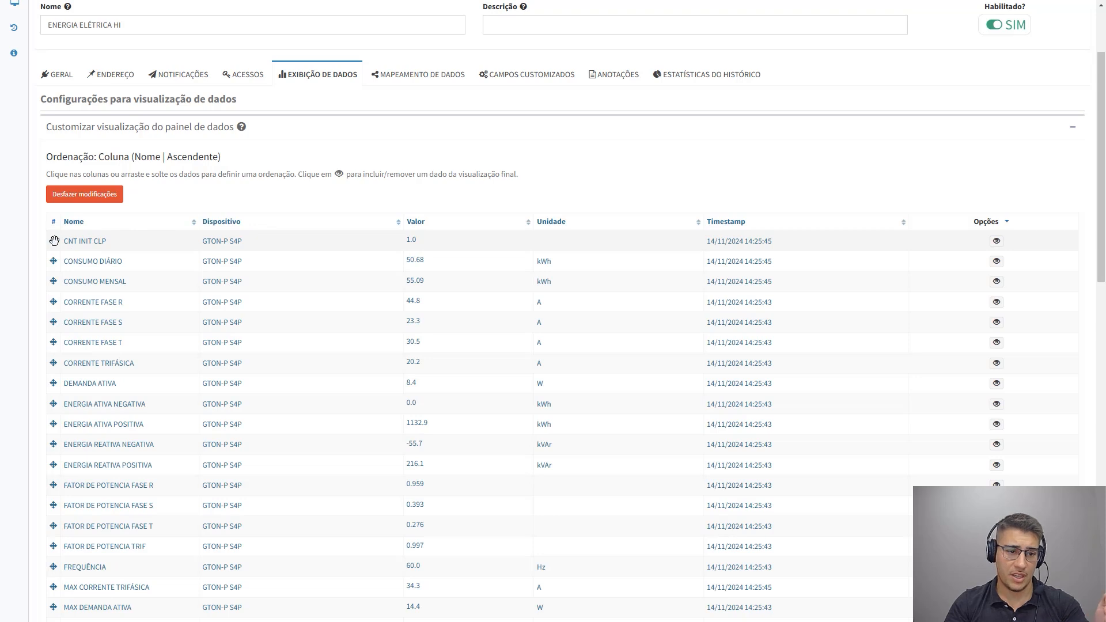
Manually rearrange the data rows, placing CORRENTE TRIFÁSICA first and moving CNT INIT CLP, CONSUMO DIÁRIO and several ENERGIA rows to new positions
drag(55, 242, 55, 341)
drag(54, 363, 57, 244)
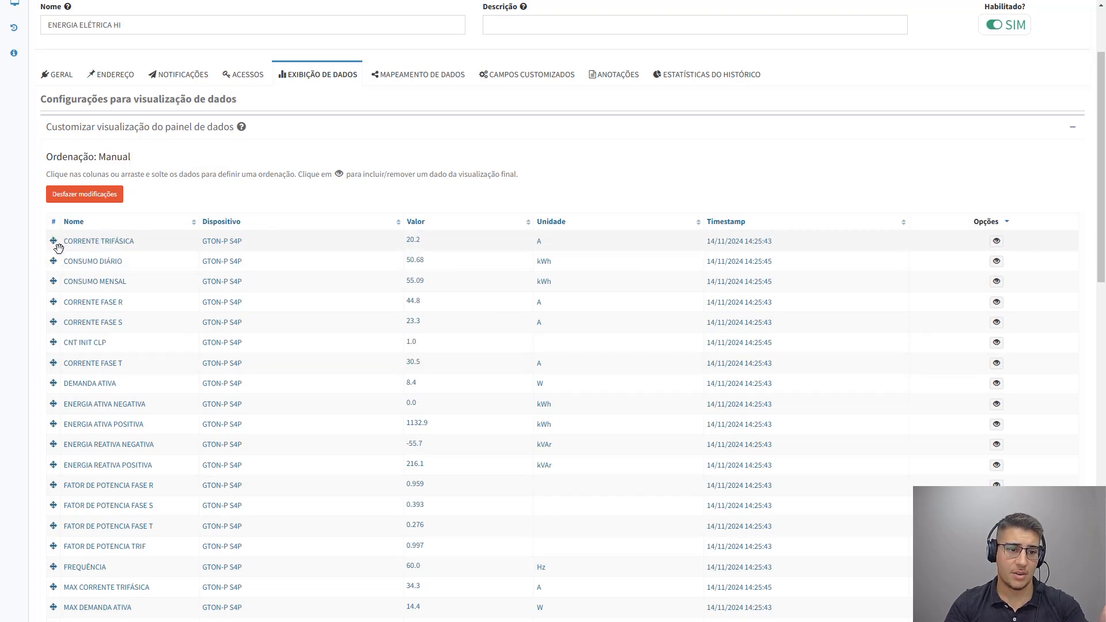
scroll(48, 375, down, 1)
scroll(48, 375, down, 1)
drag(53, 366, 53, 246)
drag(53, 367, 51, 226)
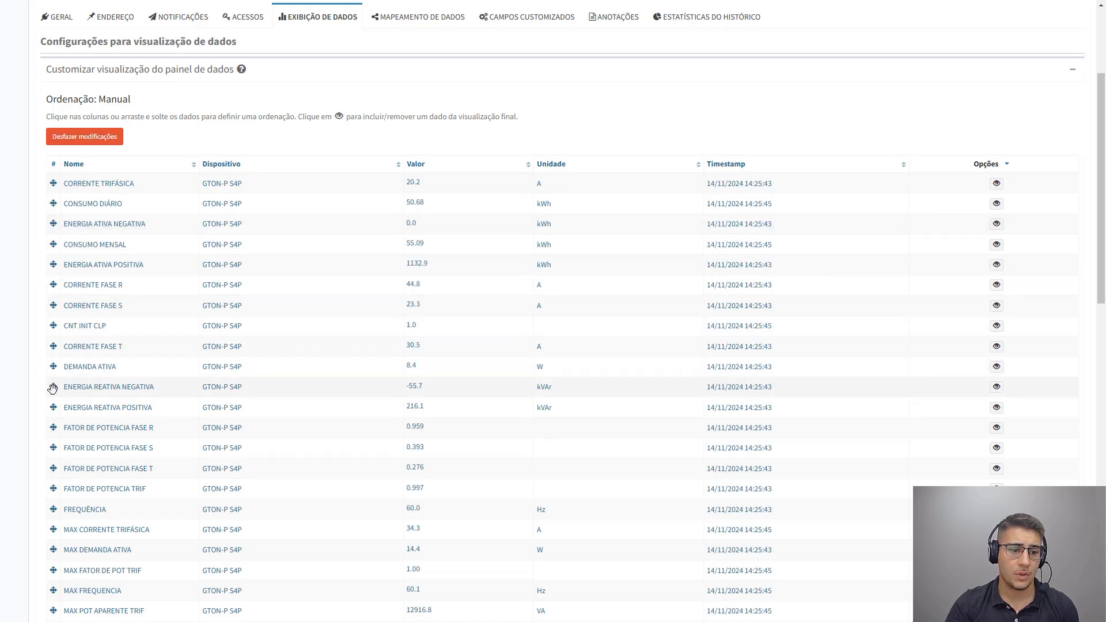
drag(53, 386, 64, 245)
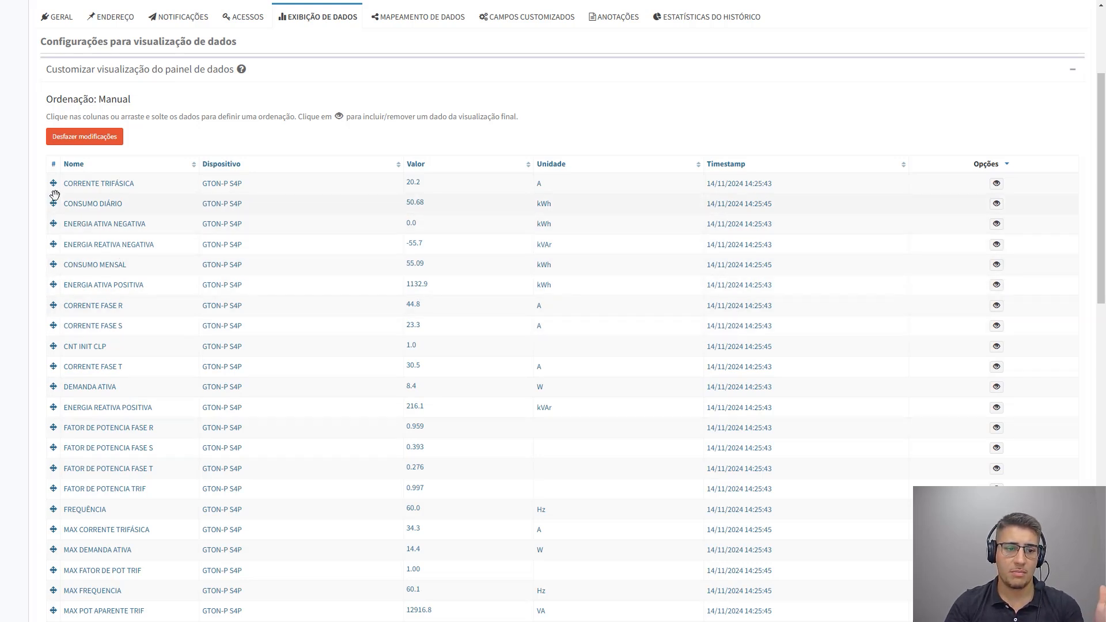
drag(55, 195, 75, 428)
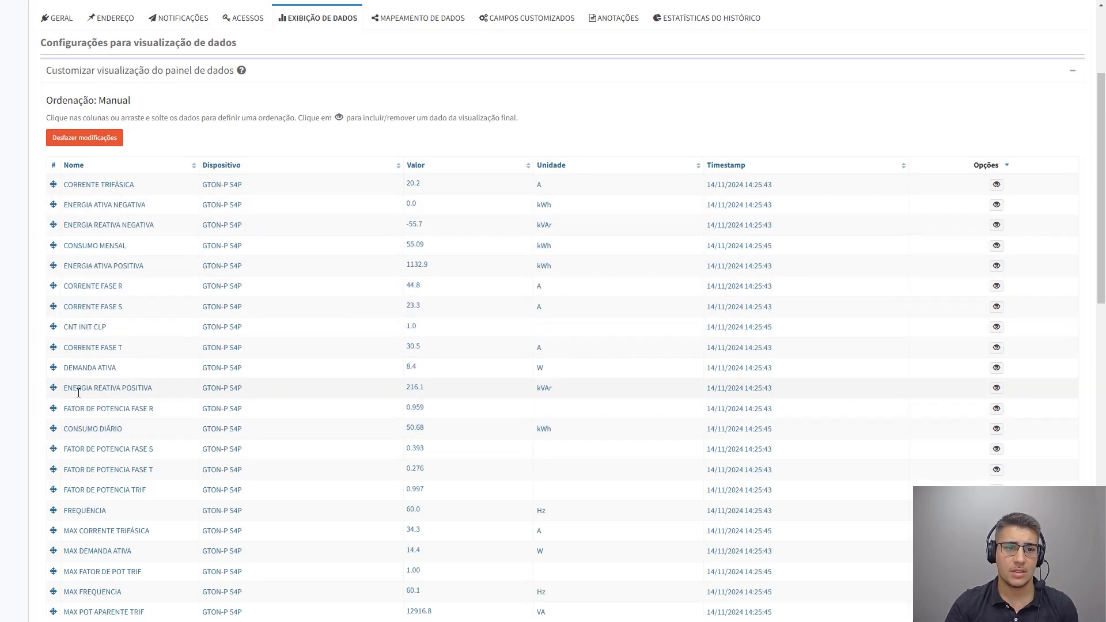
Discard the manual ordering of the data panel and confirm the reset
scroll(69, 157, up, 1)
drag(50, 157, 117, 156)
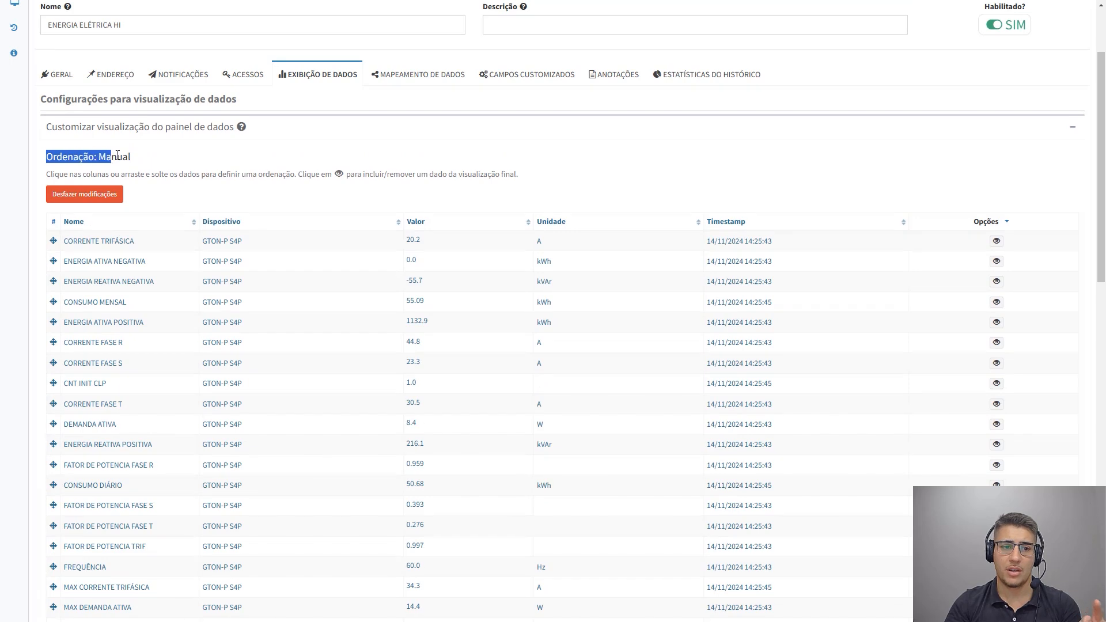
click(101, 200)
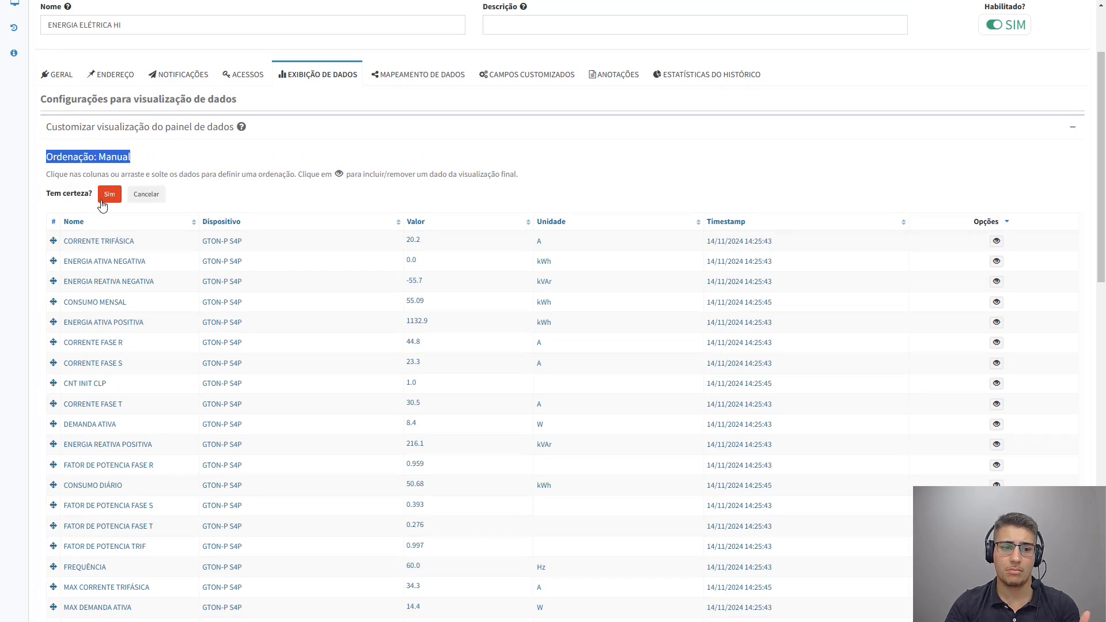
click(109, 195)
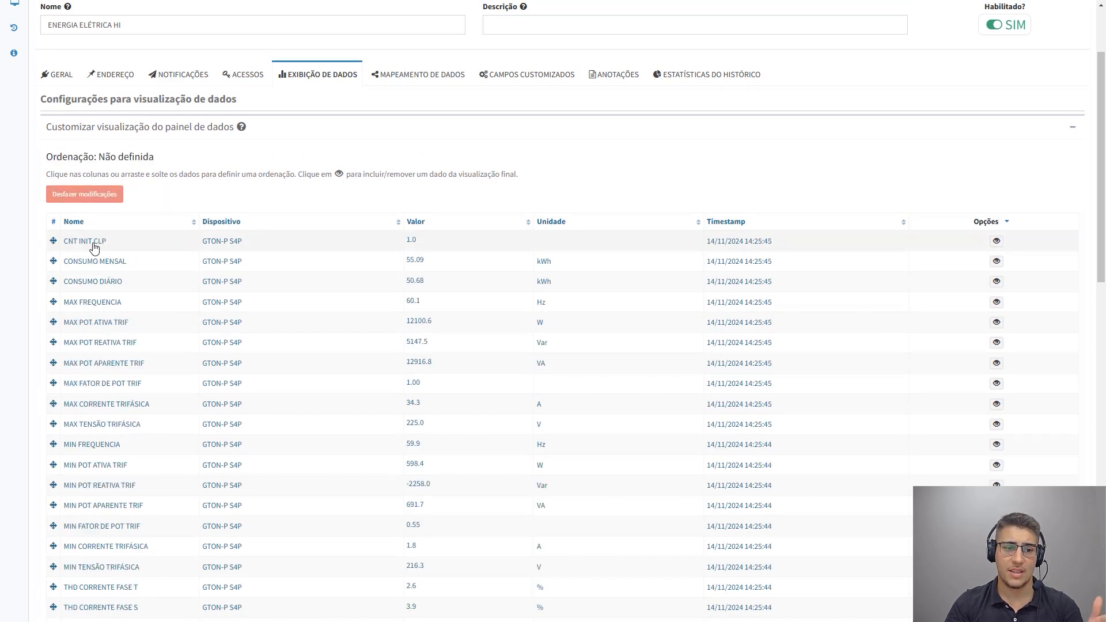
Order the data by Nome ascending and hide CNT INIT CLP, CORRENTE FASE R, S and T, CORRENTE TRIFÁSICA and DEMANDA ATIVA
click(85, 227)
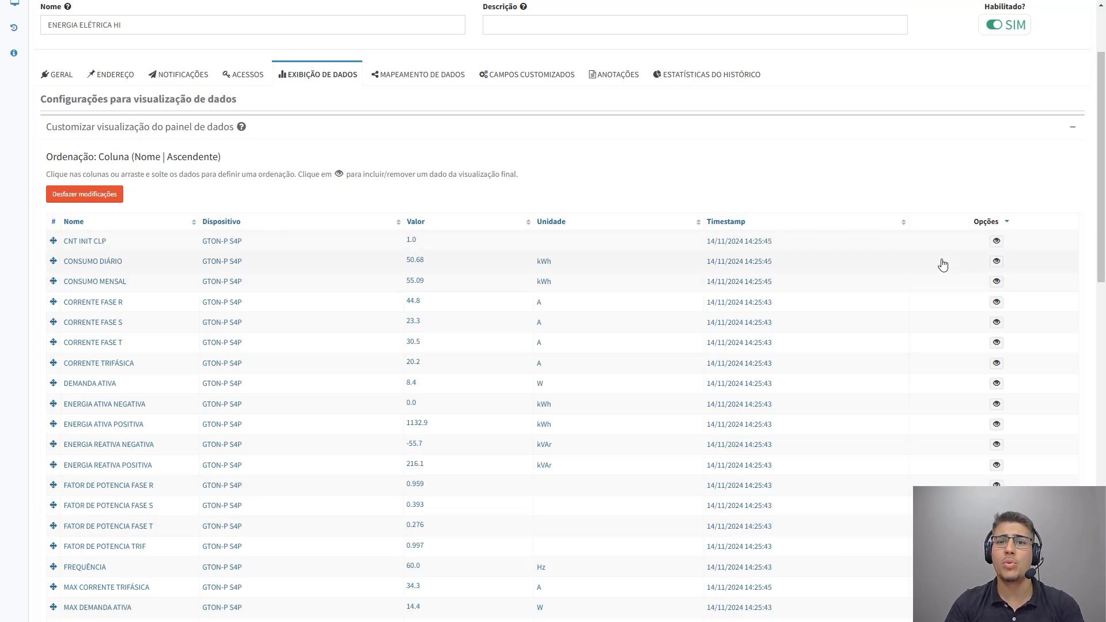
click(996, 241)
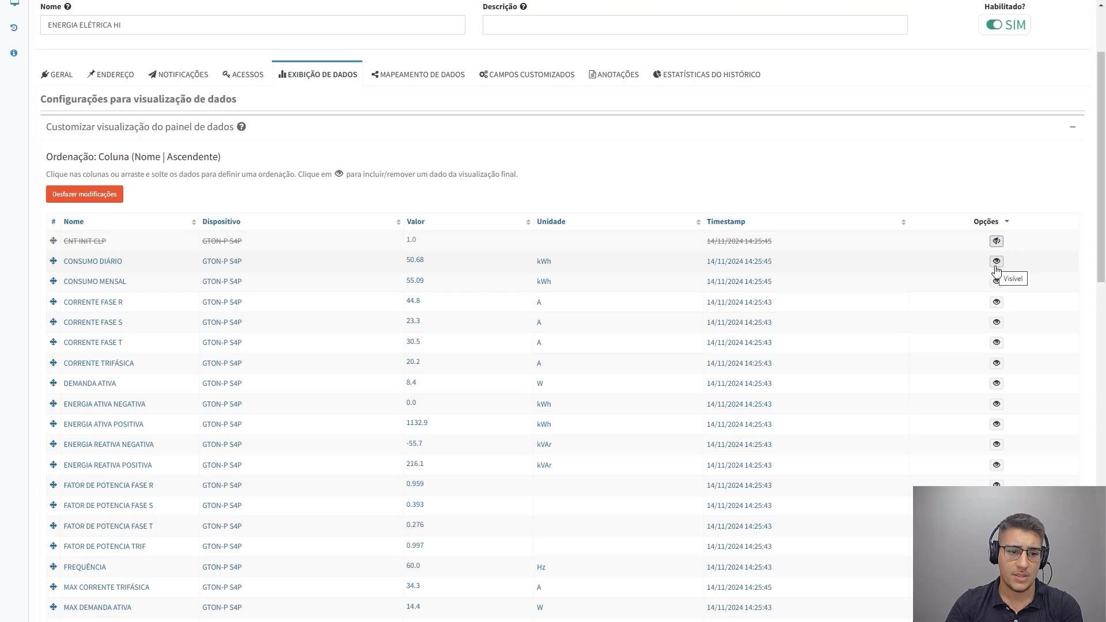
click(997, 302)
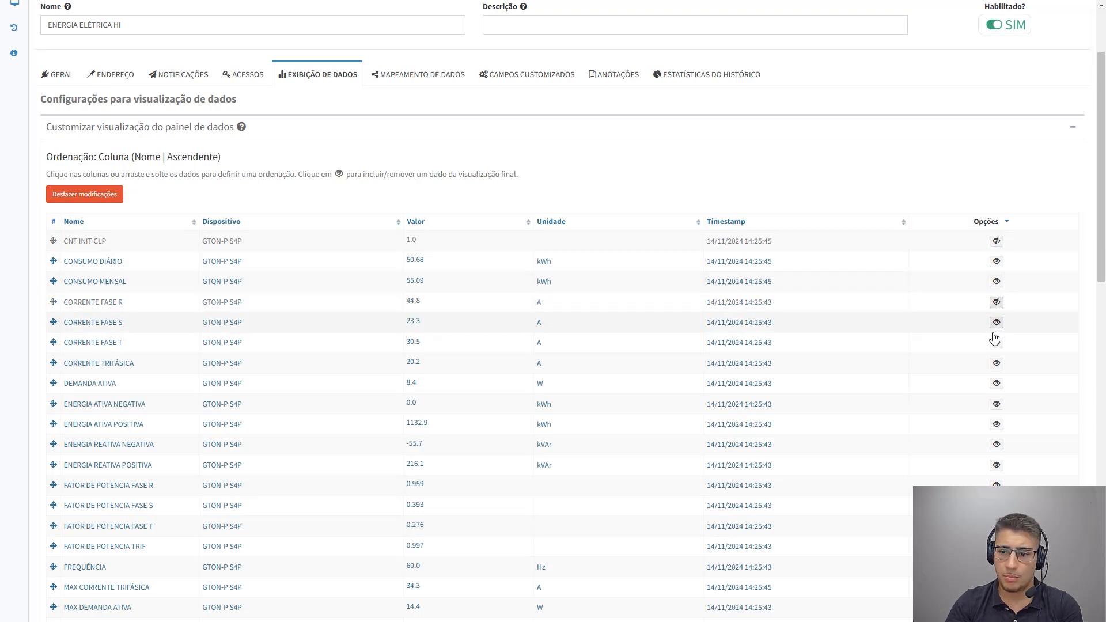
click(996, 342)
click(995, 323)
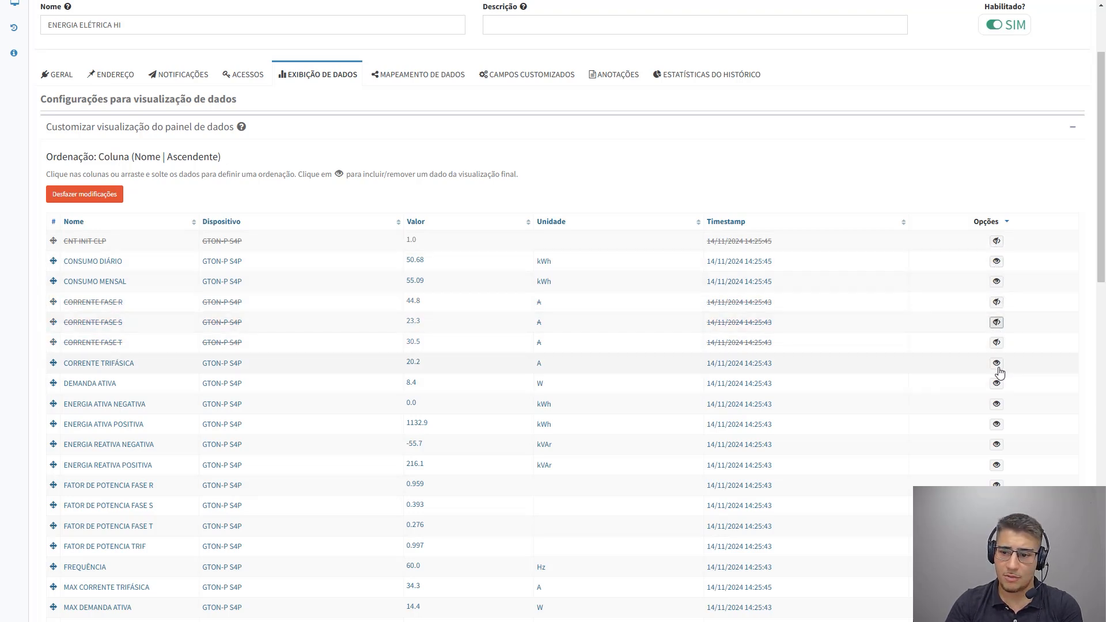
click(996, 364)
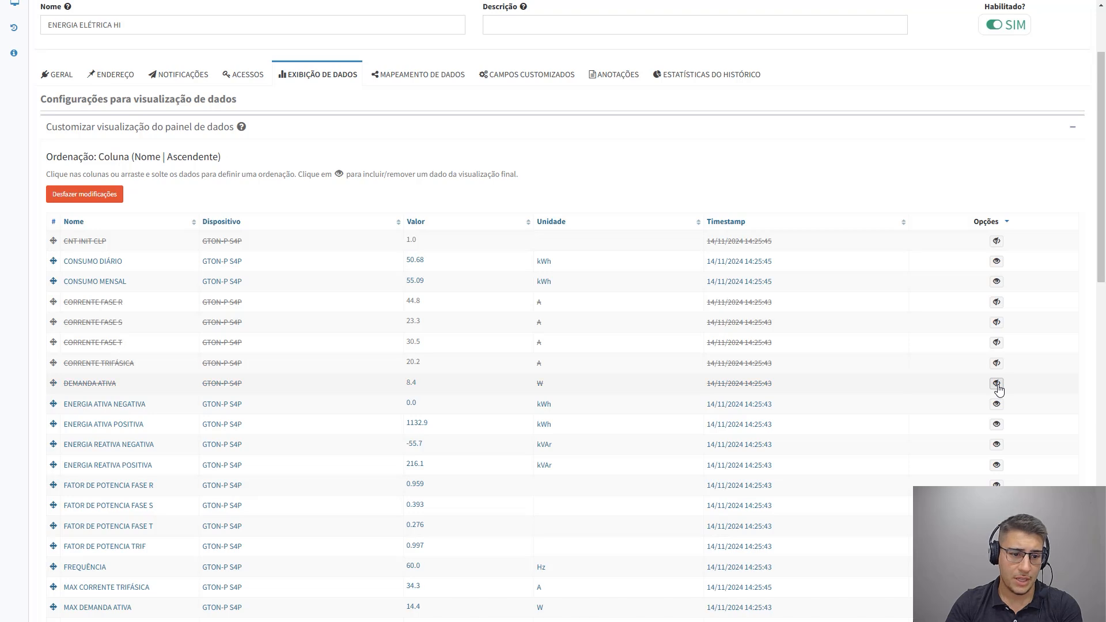
click(997, 384)
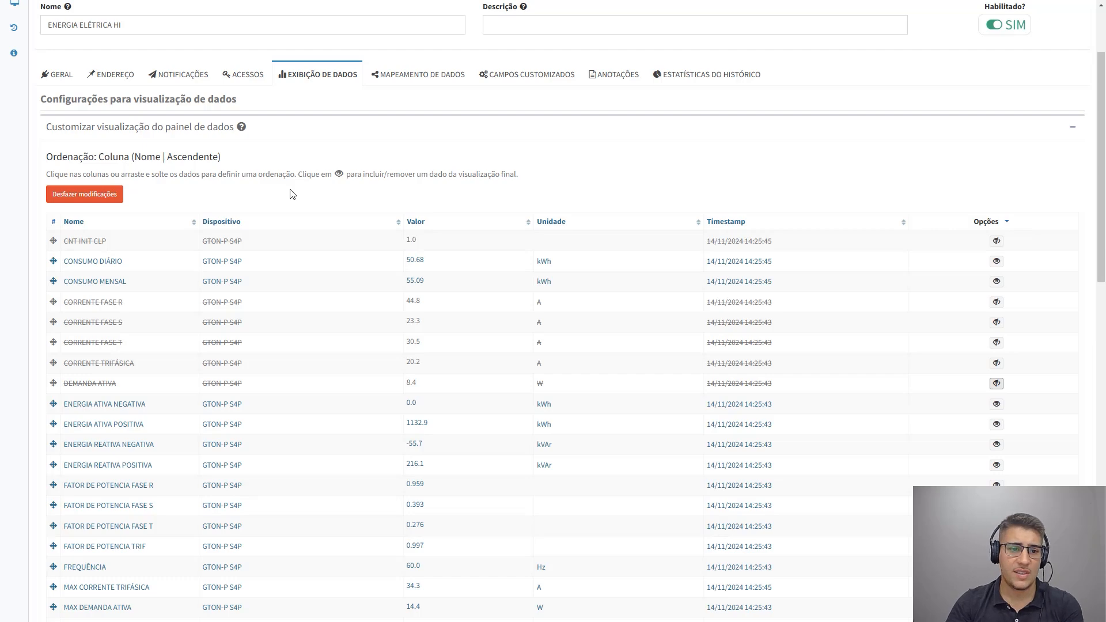
Review the remaining data rows, collapse the data panel customization and save the connector's settings
scroll(1057, 145, down, 10)
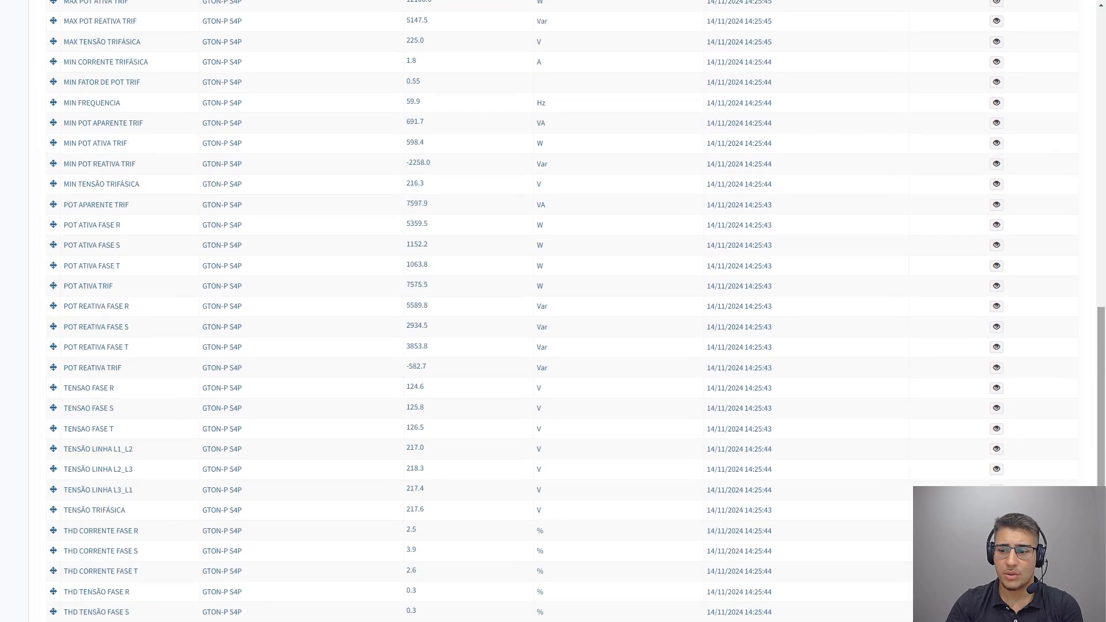
scroll(1101, 125, up, 4)
scroll(1102, 126, up, 6)
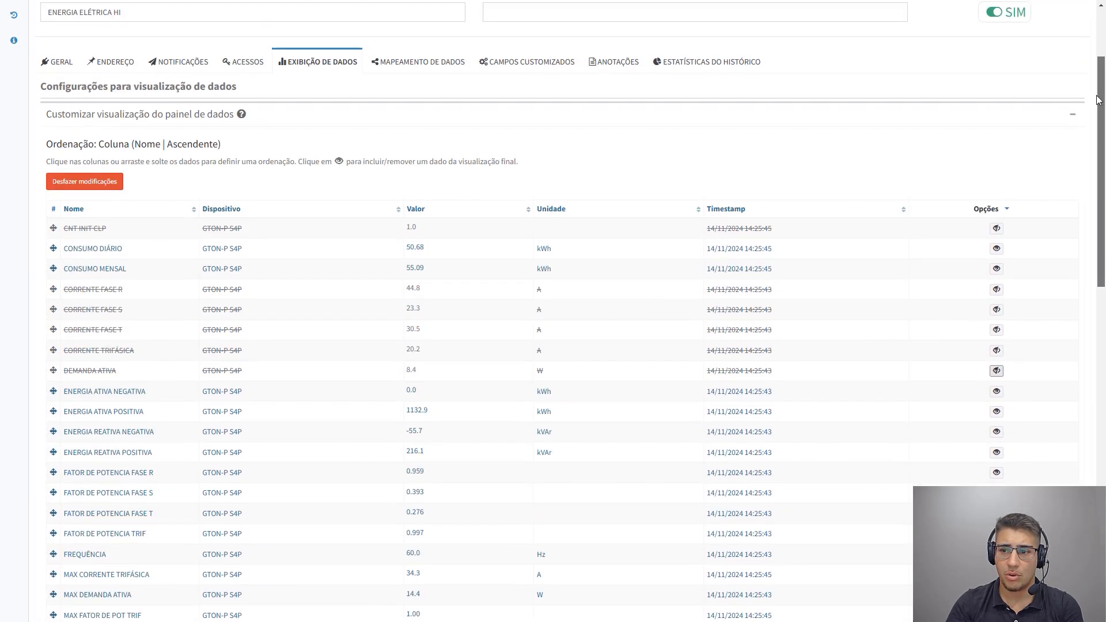
click(1075, 117)
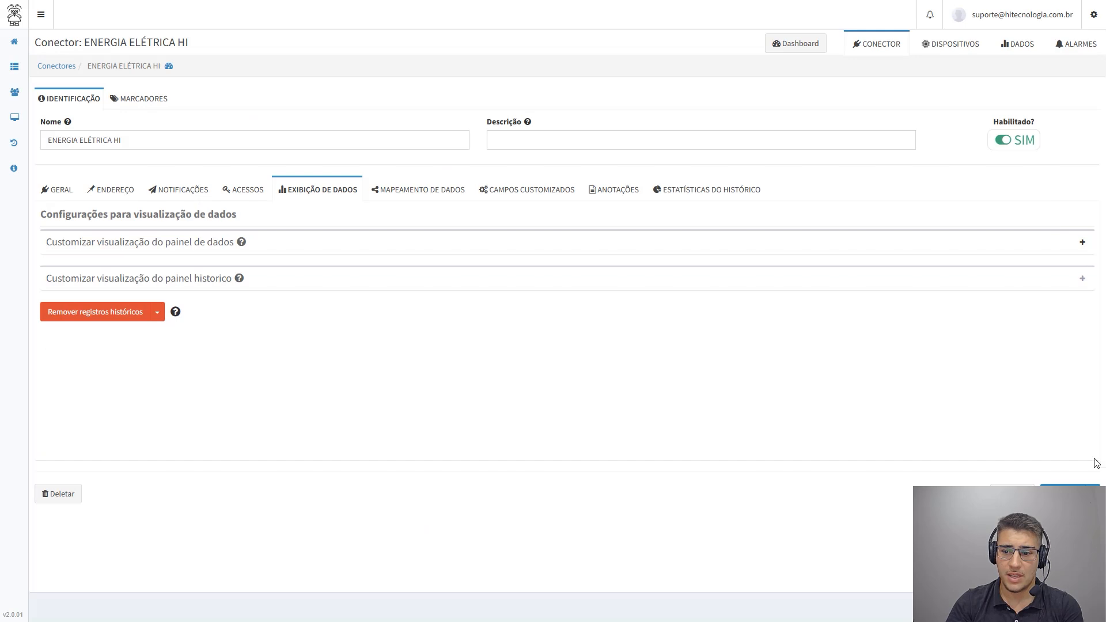
click(1063, 494)
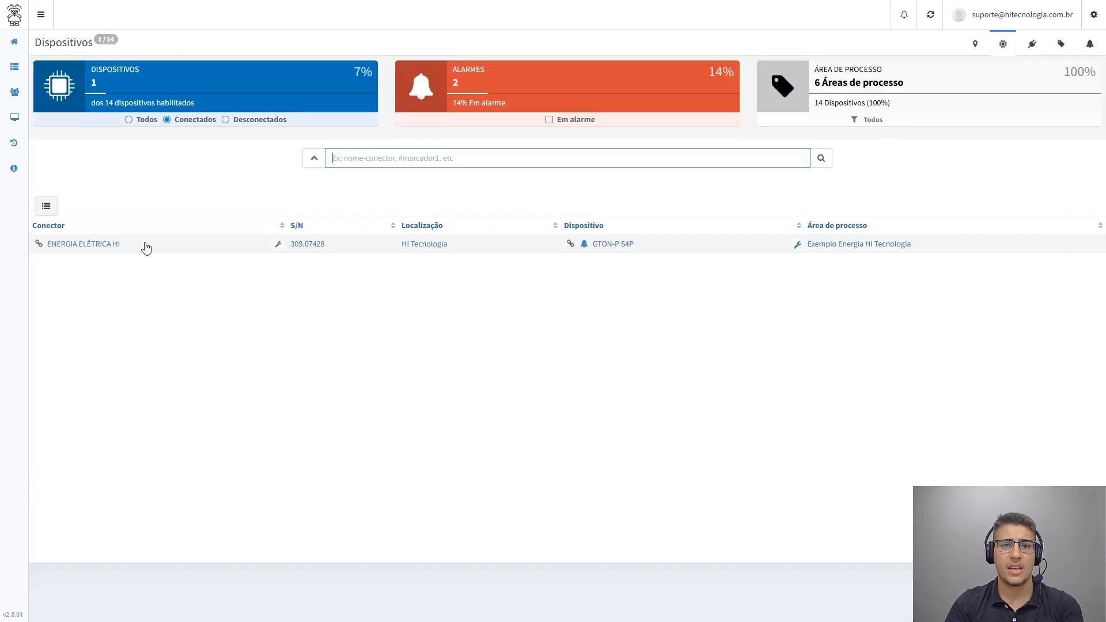
Open the ENERGIA ELÉTRICA HI device dashboard and check the order and visibility of its data
click(146, 247)
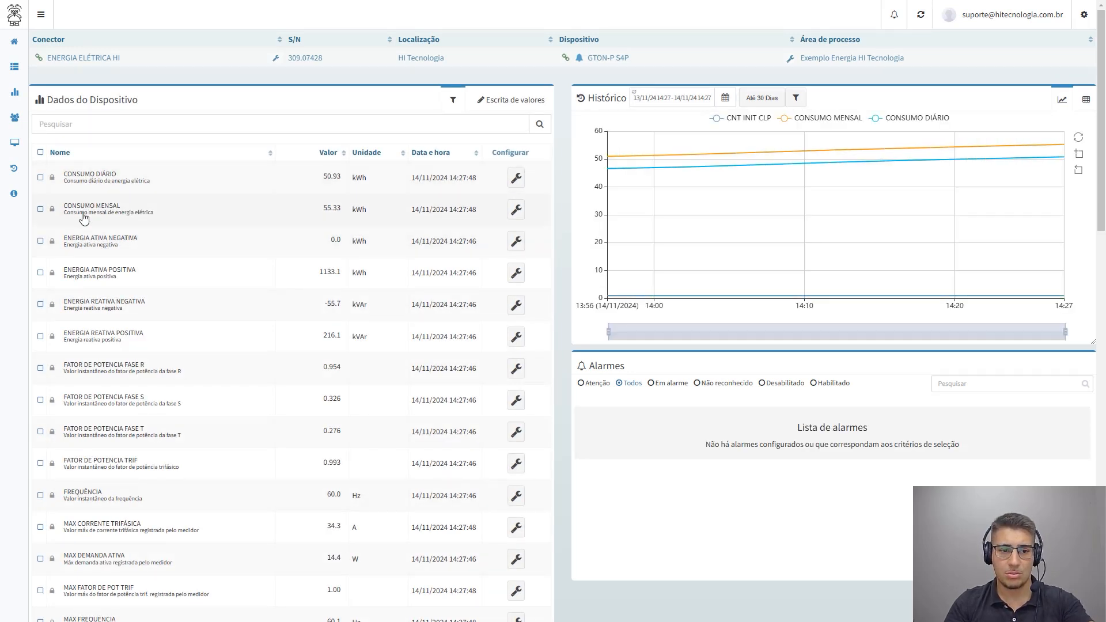
scroll(86, 288, down, 1)
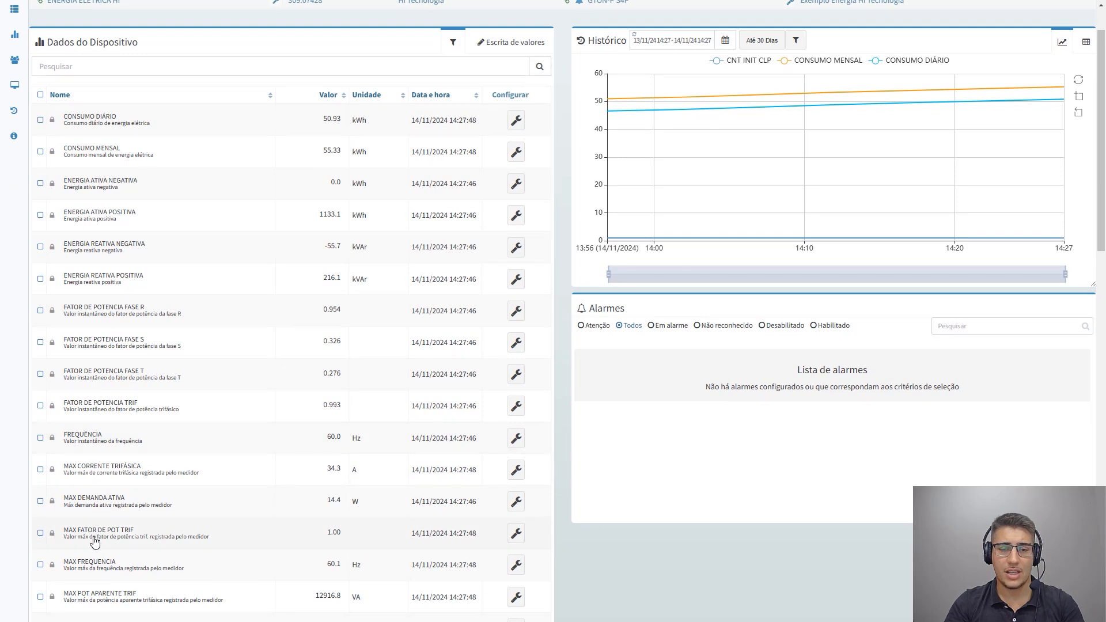
scroll(95, 543, up, 1)
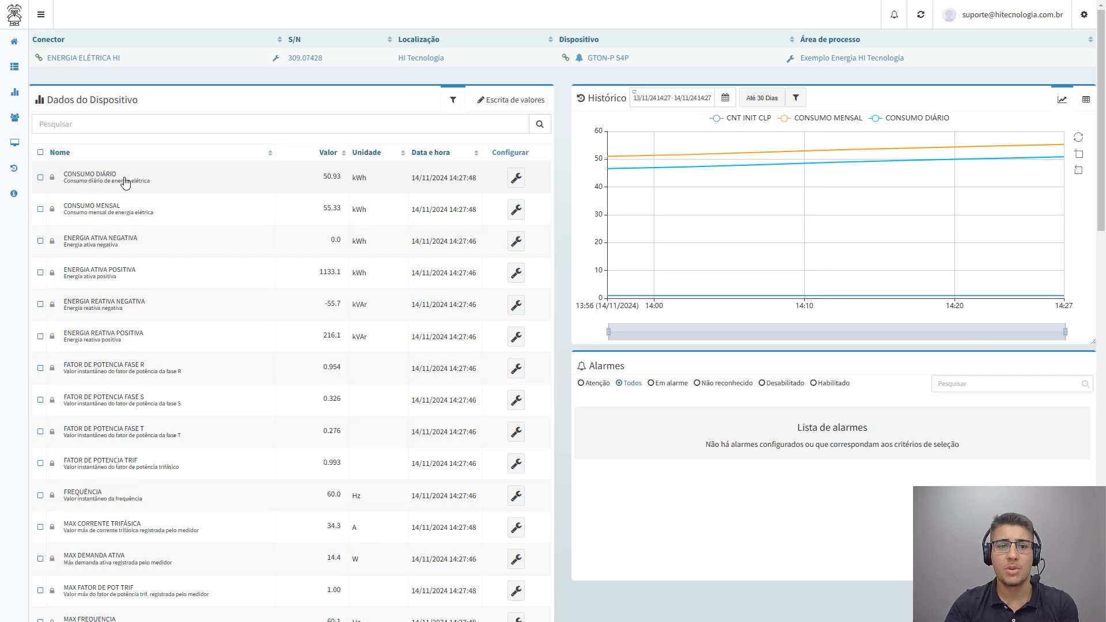
Return to the ENERGIA ELÉTRICA HI connector's data display settings and expand the data panel customization again
click(13, 42)
click(278, 244)
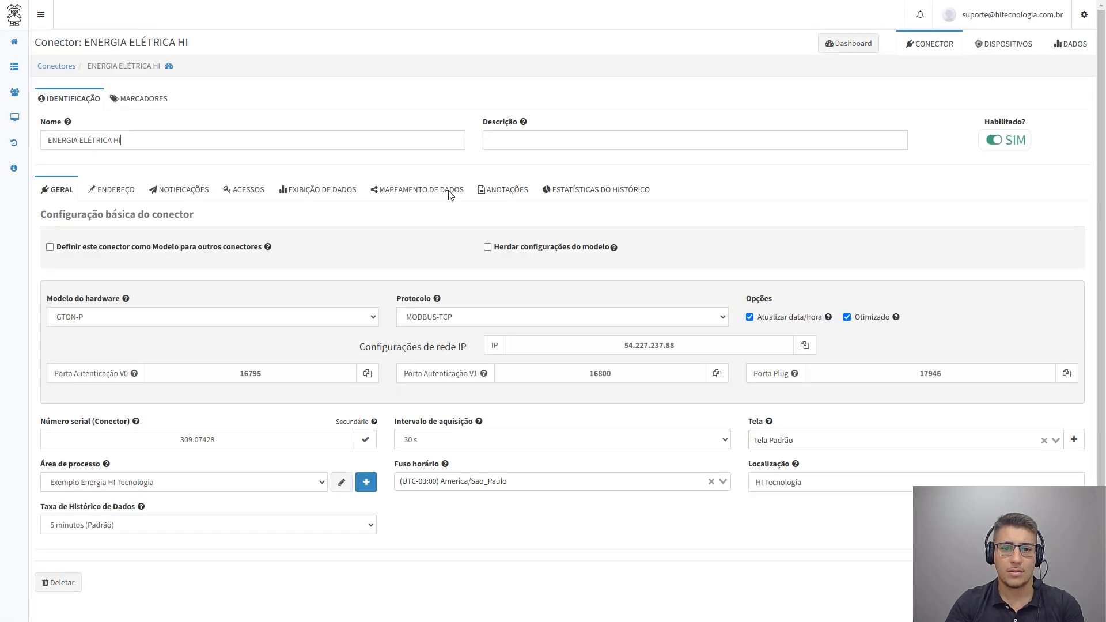
click(327, 193)
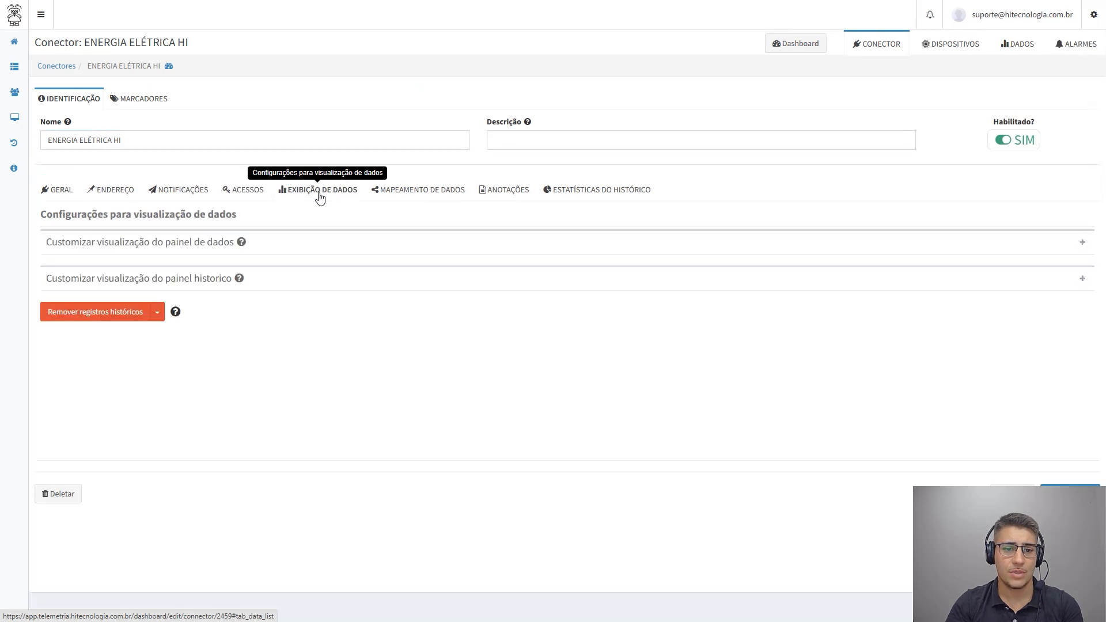
click(172, 249)
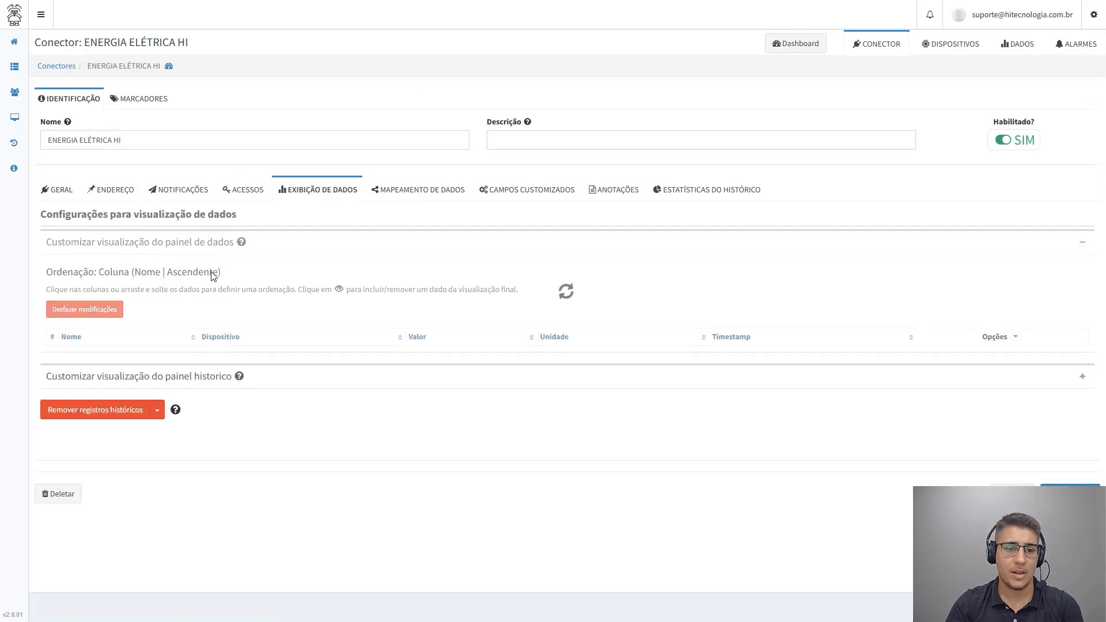
Collapse the data panel customization and expand the history panel customization
scroll(242, 297, down, 2)
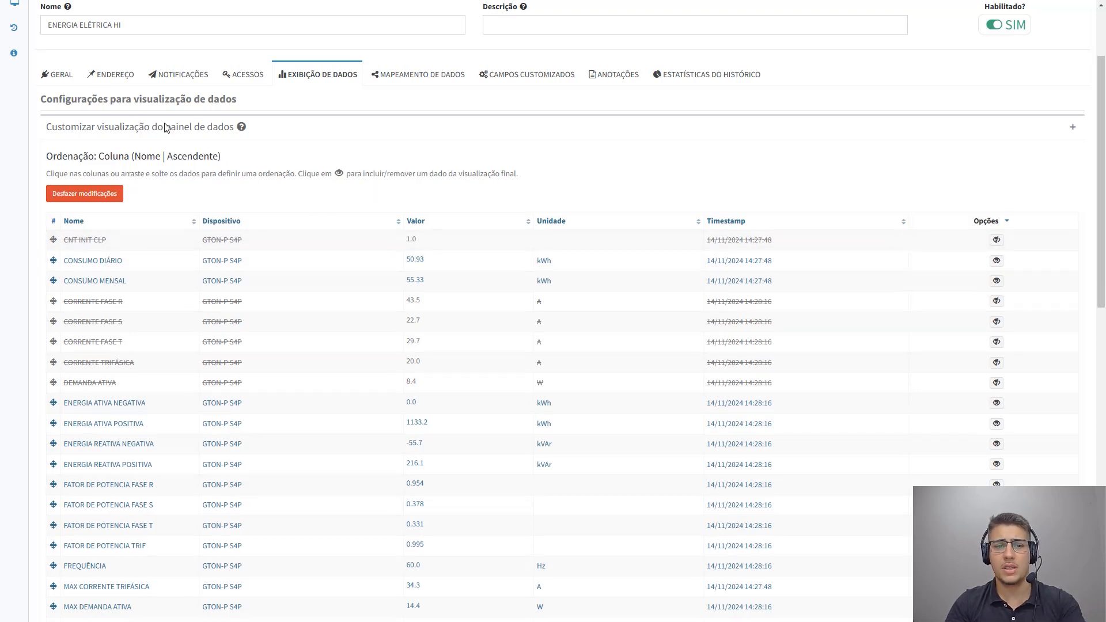
click(201, 127)
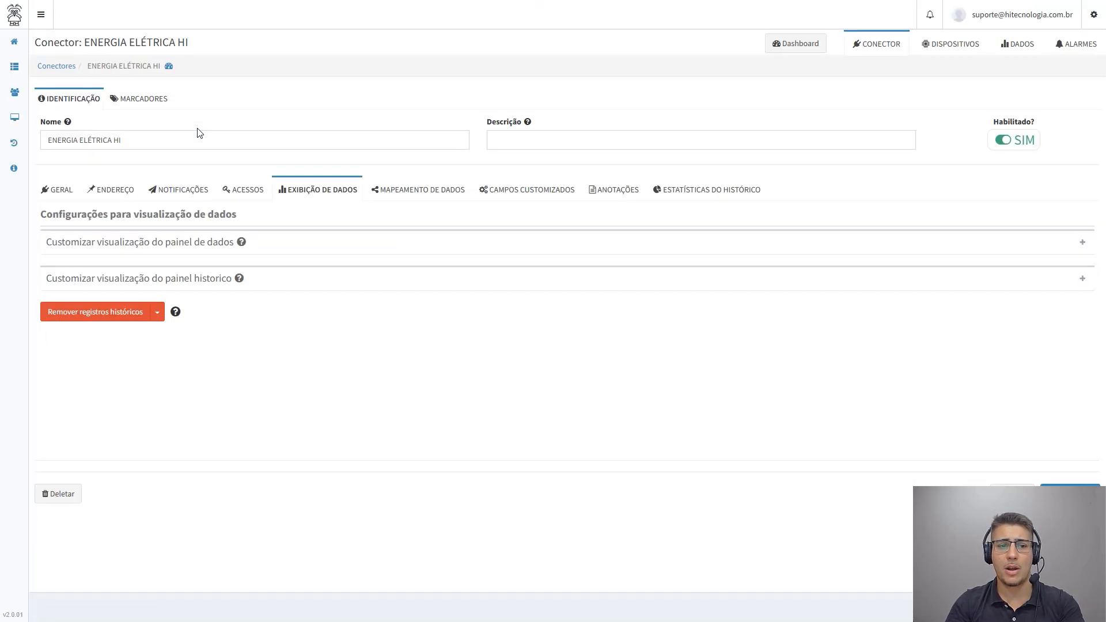
click(199, 281)
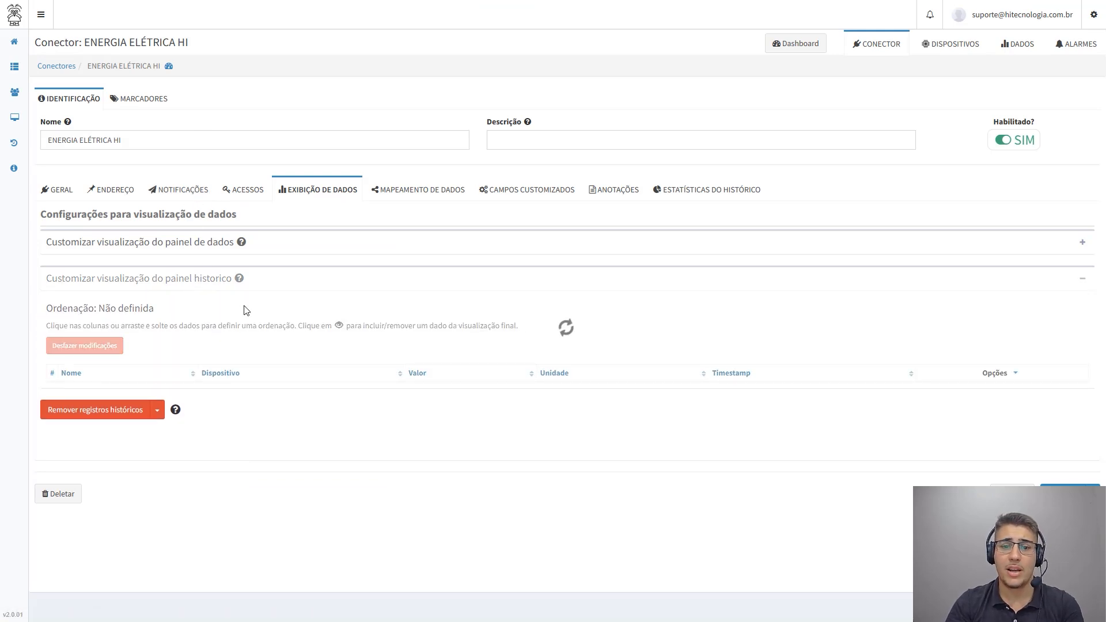
Order the history data by Nome ascending and hide CNT INIT CLP, DEMANDA ATIVA and CORRENTE FASE R, S and T
scroll(271, 300, down, 2)
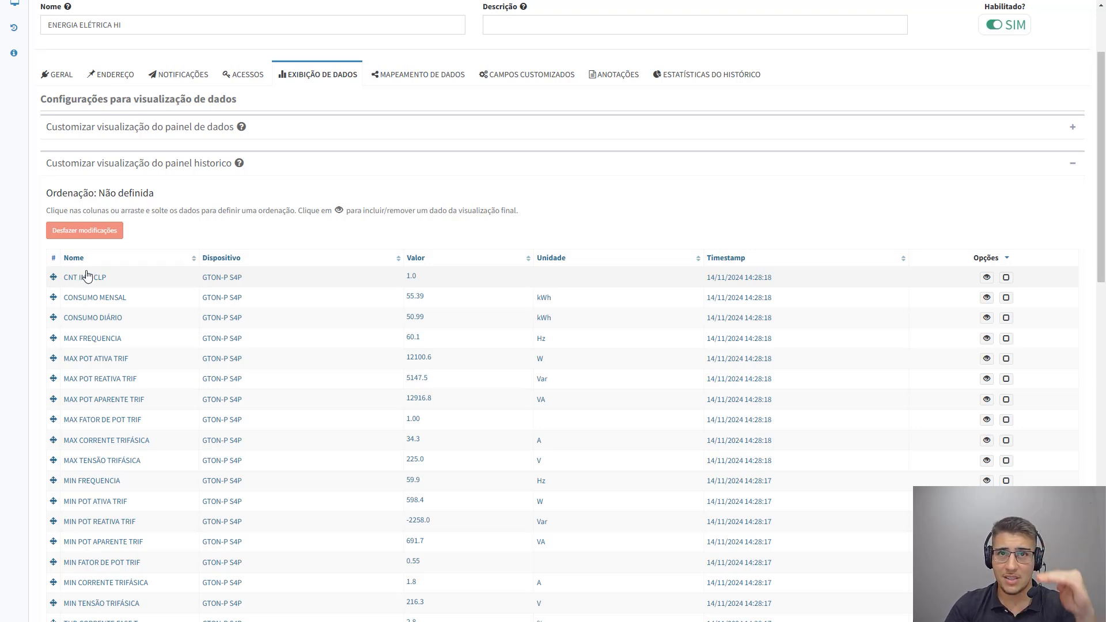
click(69, 258)
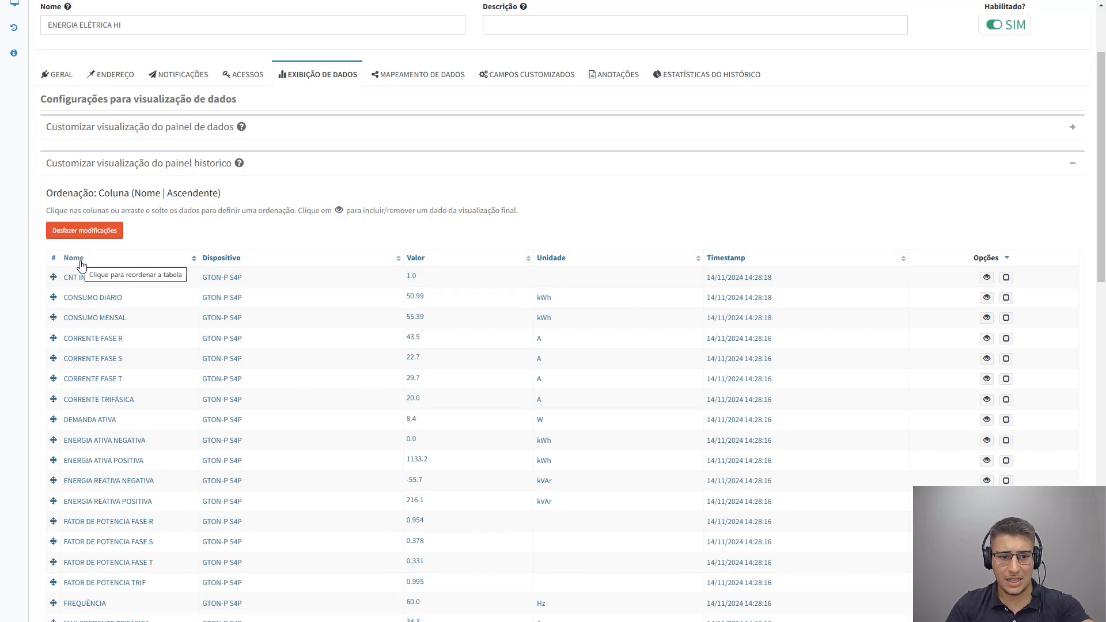
scroll(363, 431, down, 1)
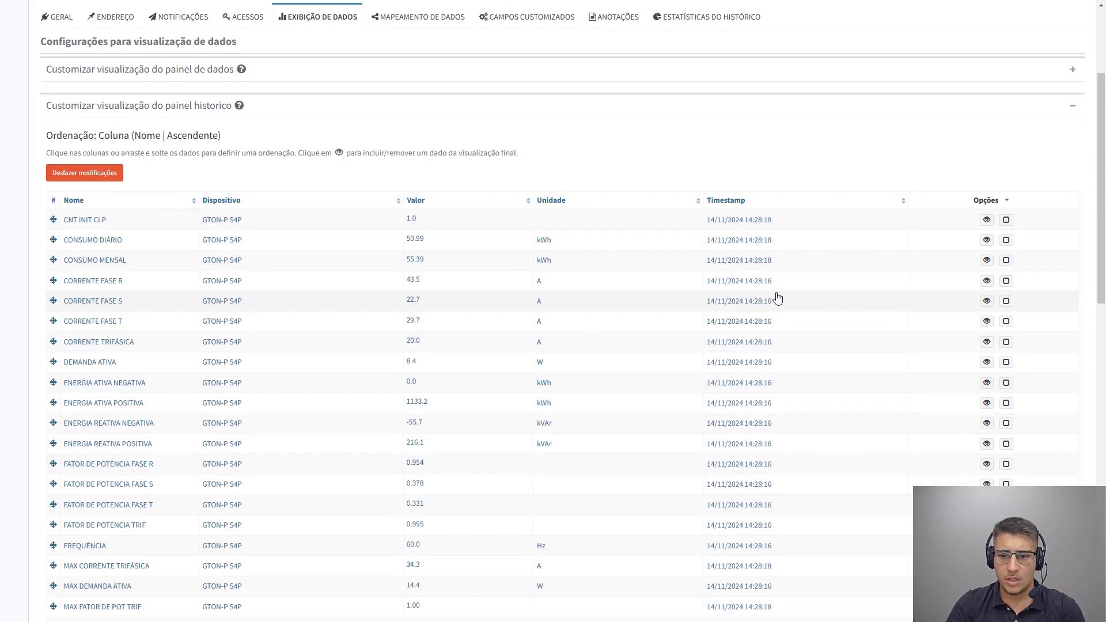
scroll(680, 304, down, 1)
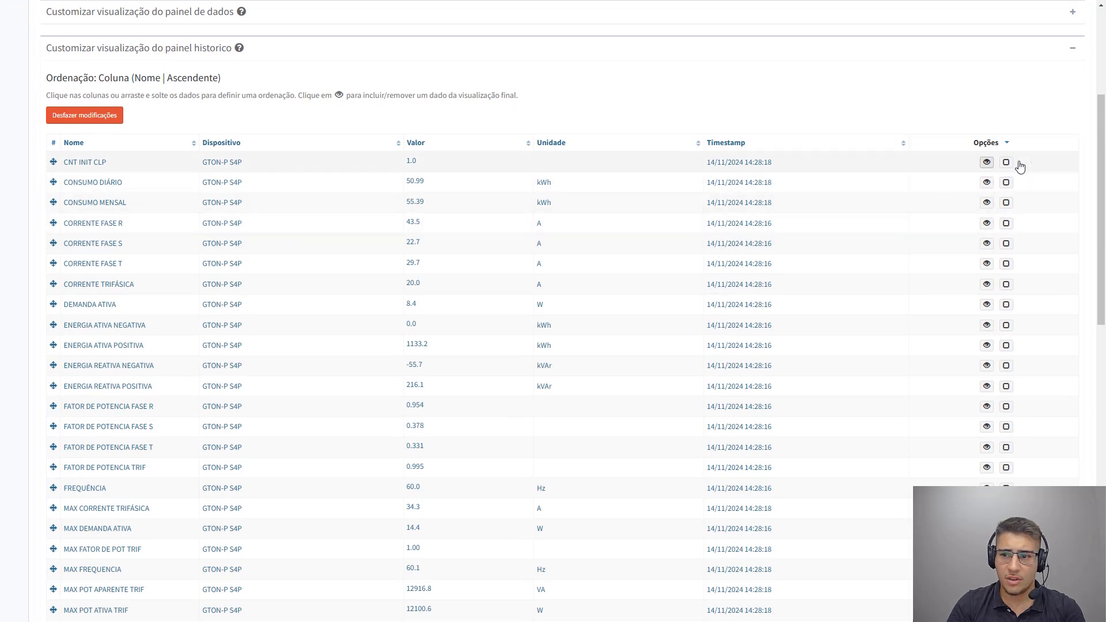
click(985, 163)
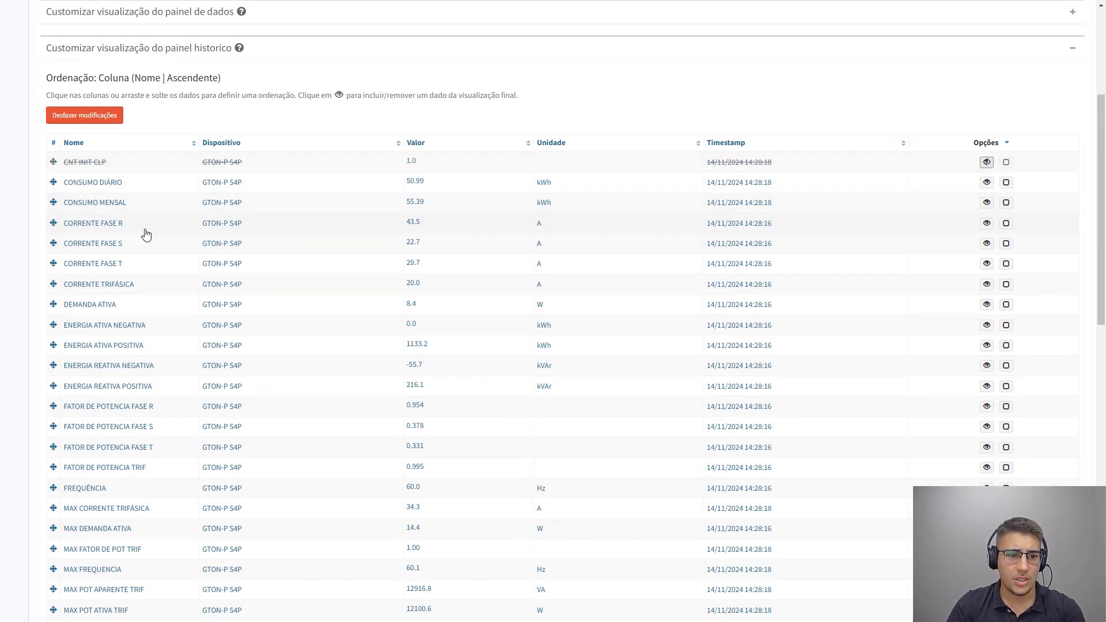
click(987, 305)
click(985, 265)
click(985, 264)
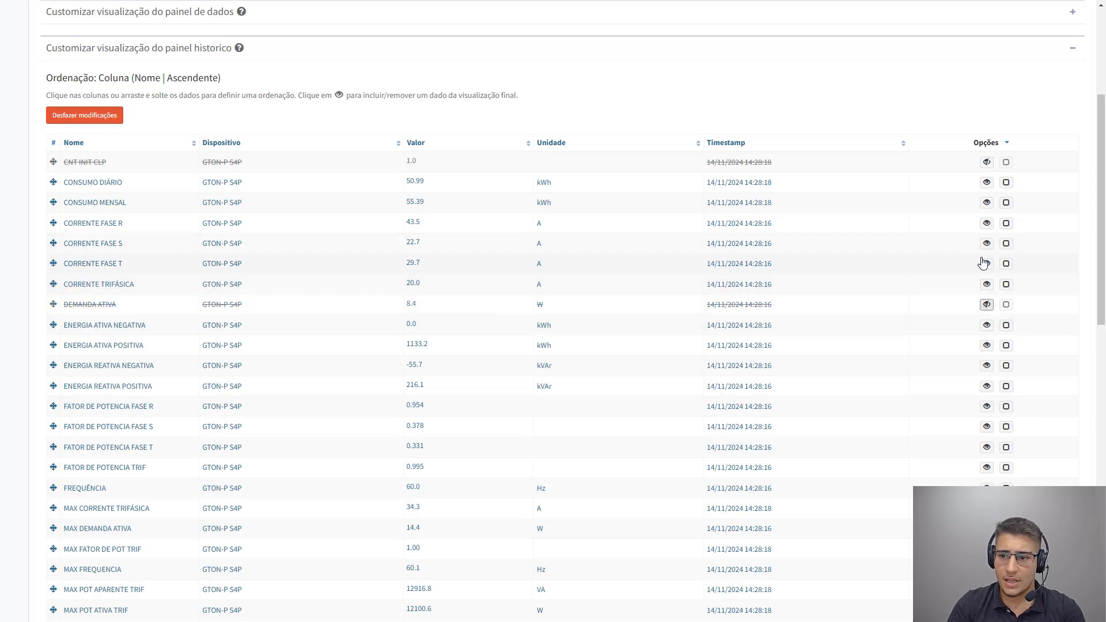
click(985, 264)
click(986, 244)
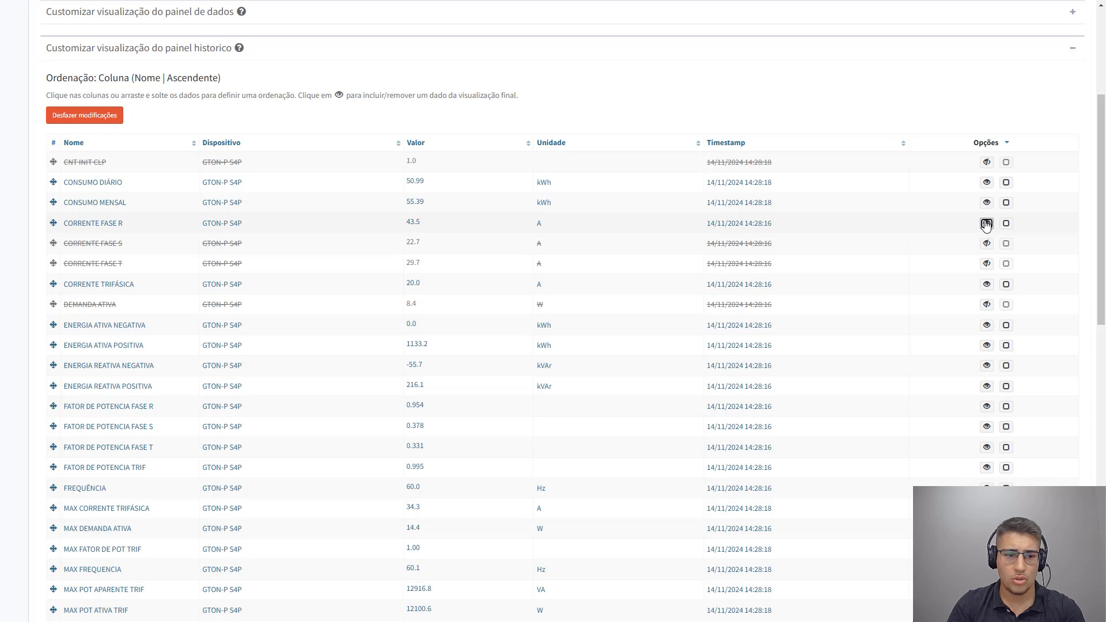
click(986, 223)
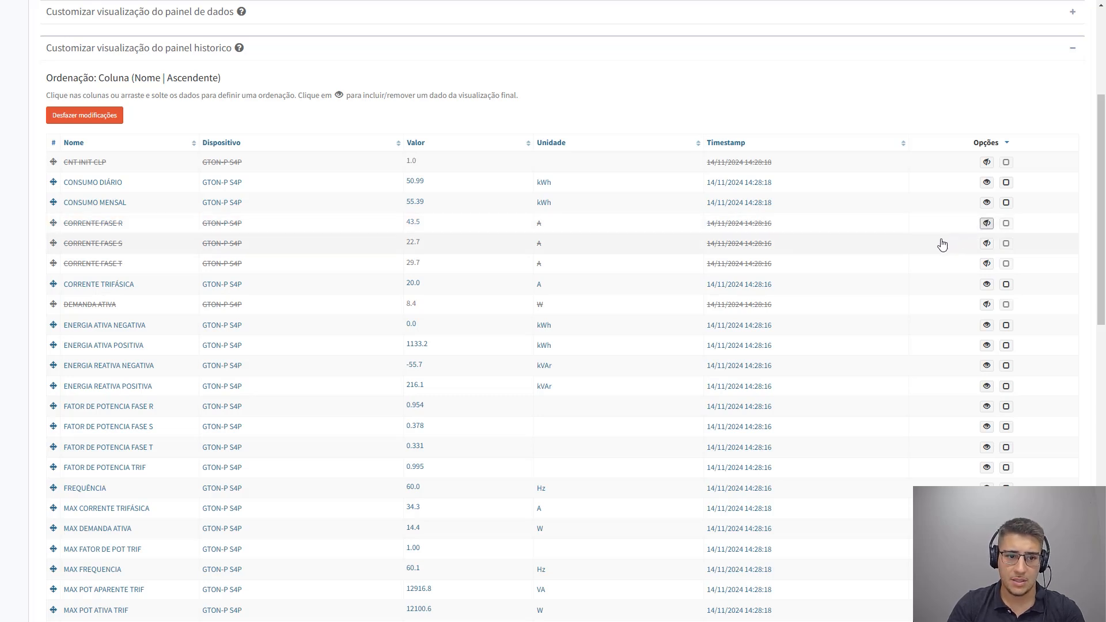
Mark CONSUMO DIÁRIO as preselected for the history, collapse the history customization and save the connector
click(1007, 183)
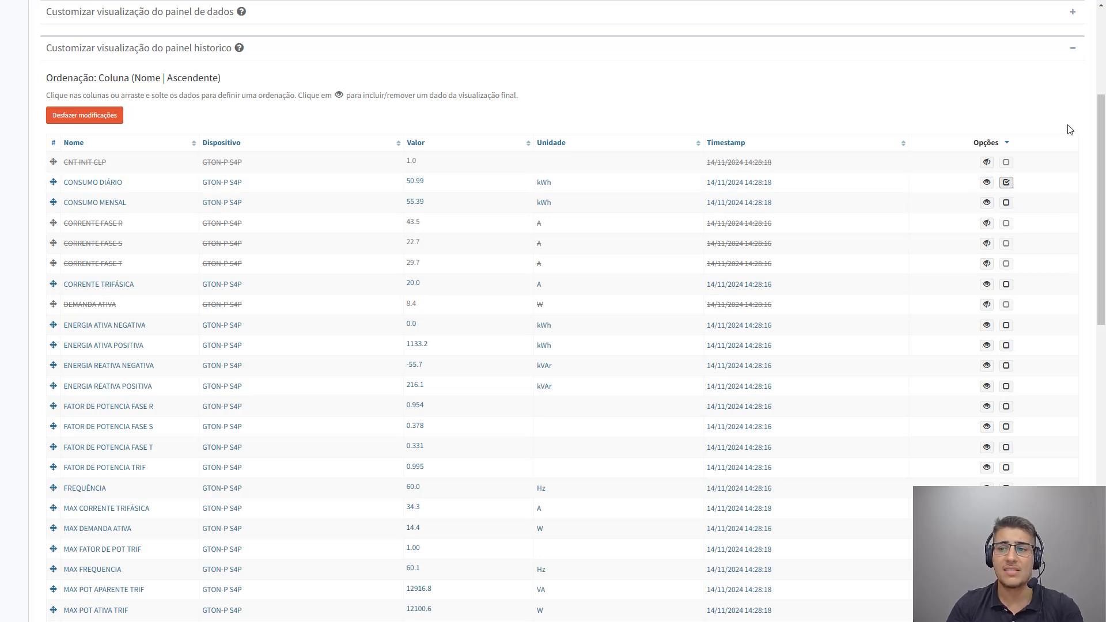
click(1071, 52)
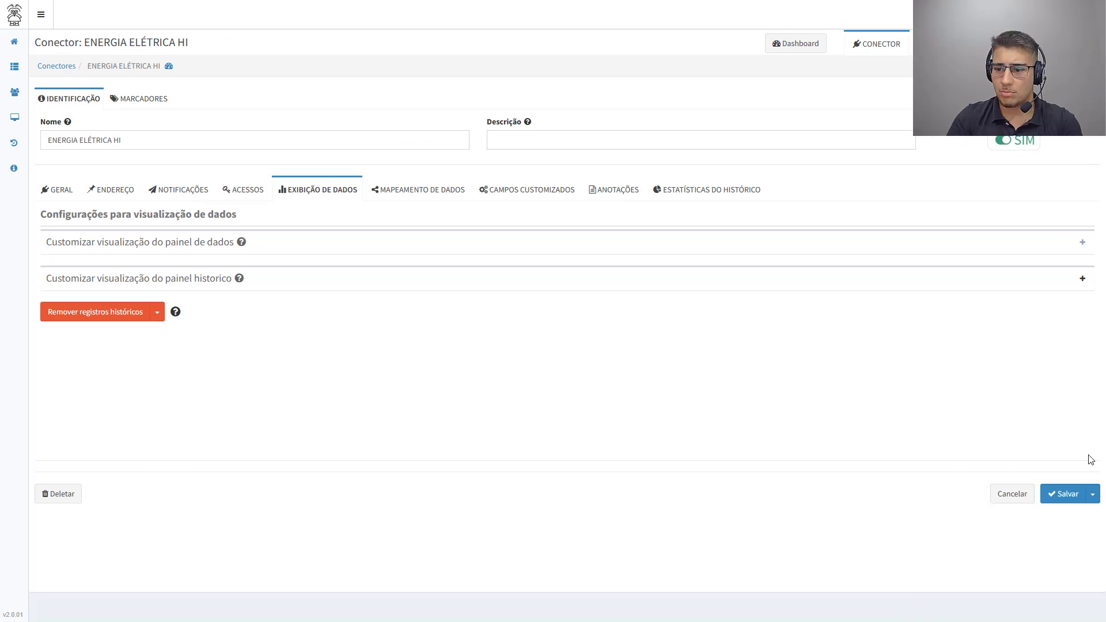
click(1064, 497)
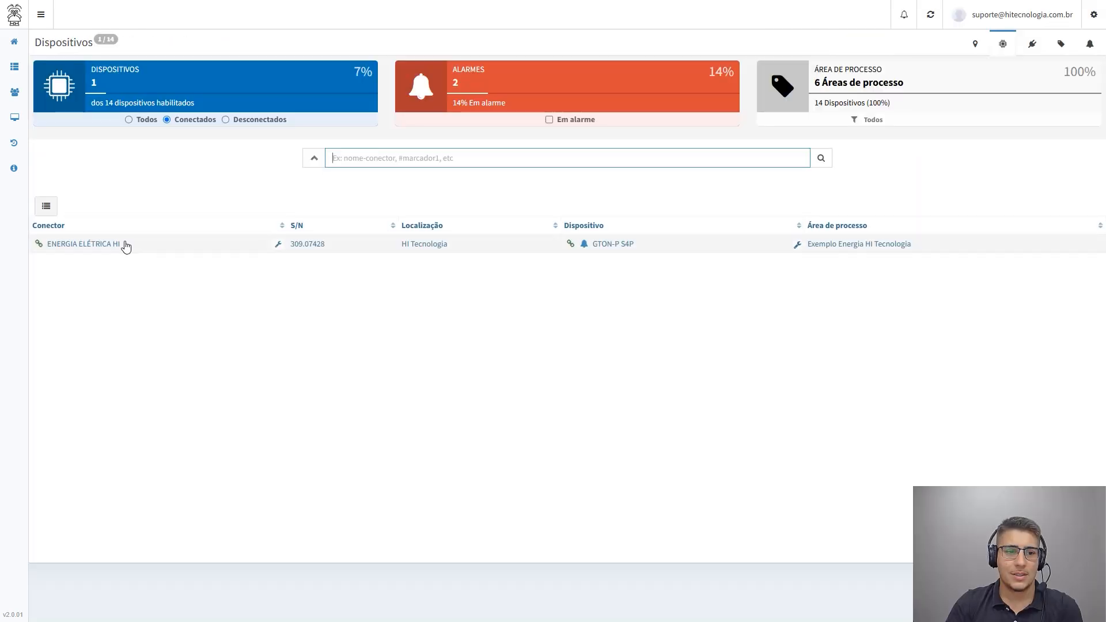
Open the ENERGIA ELÉTRICA HI device dashboard and review the history chart and the data offered in its filter
click(124, 247)
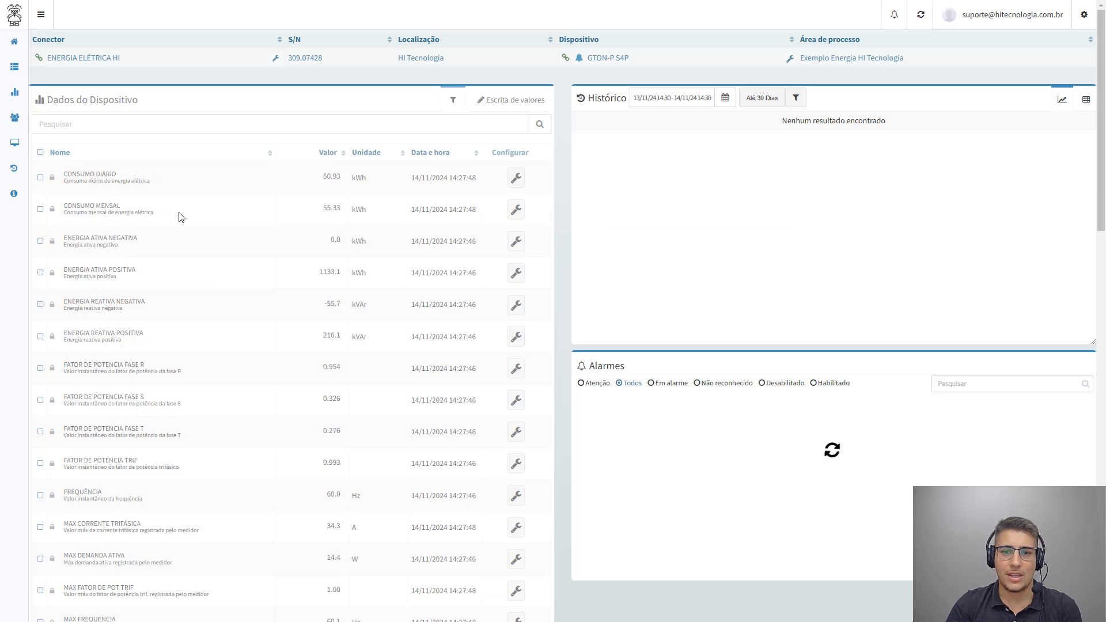
mouse_move(192, 219)
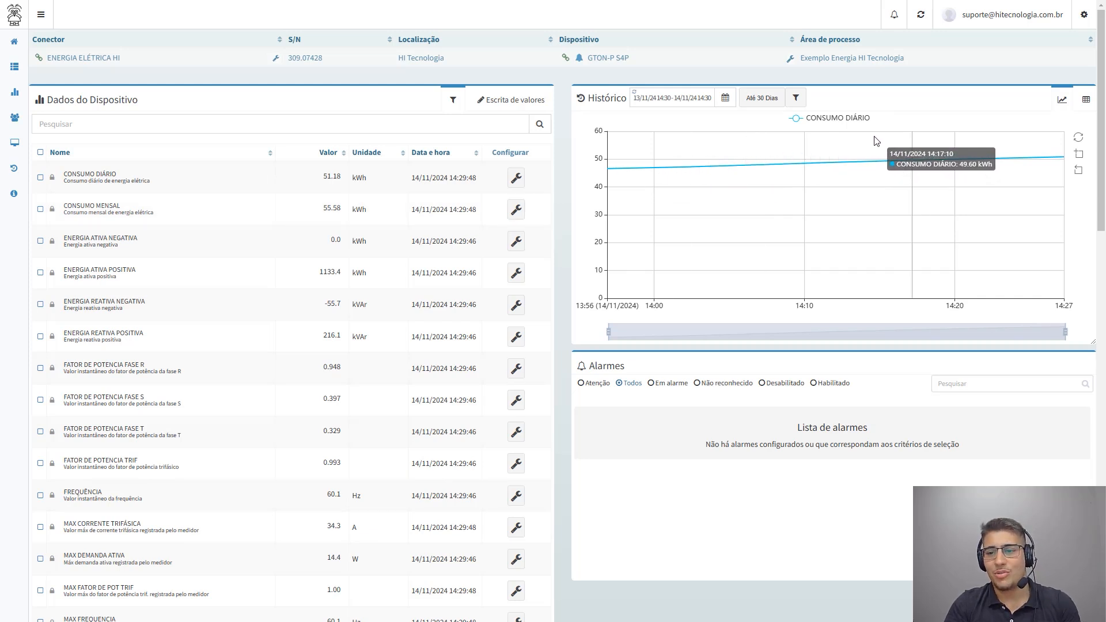
click(796, 99)
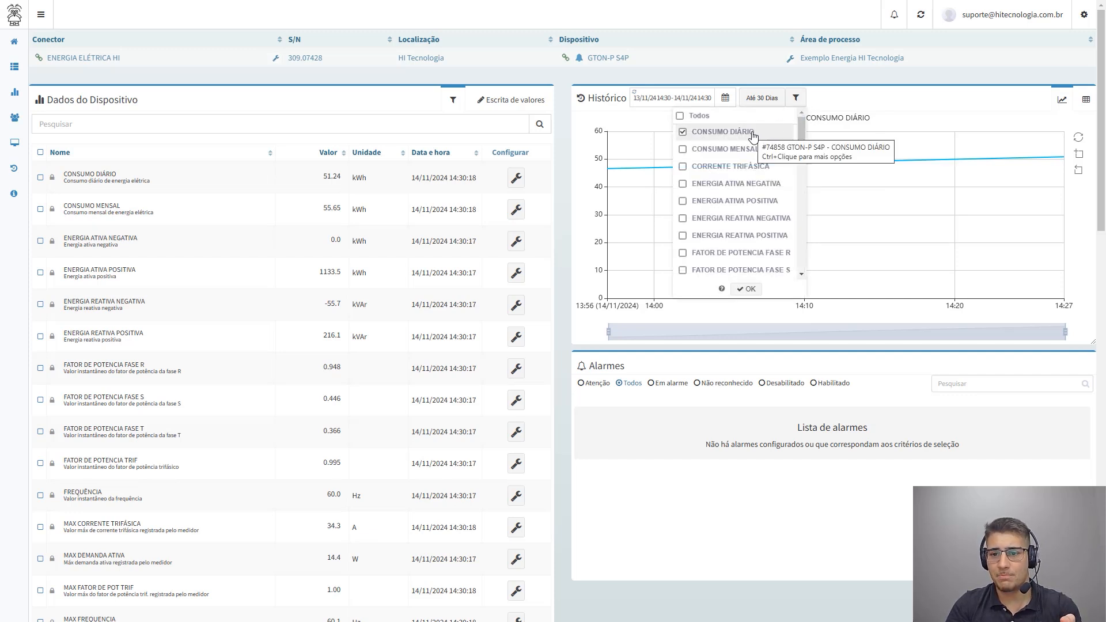
scroll(722, 161, down, 3)
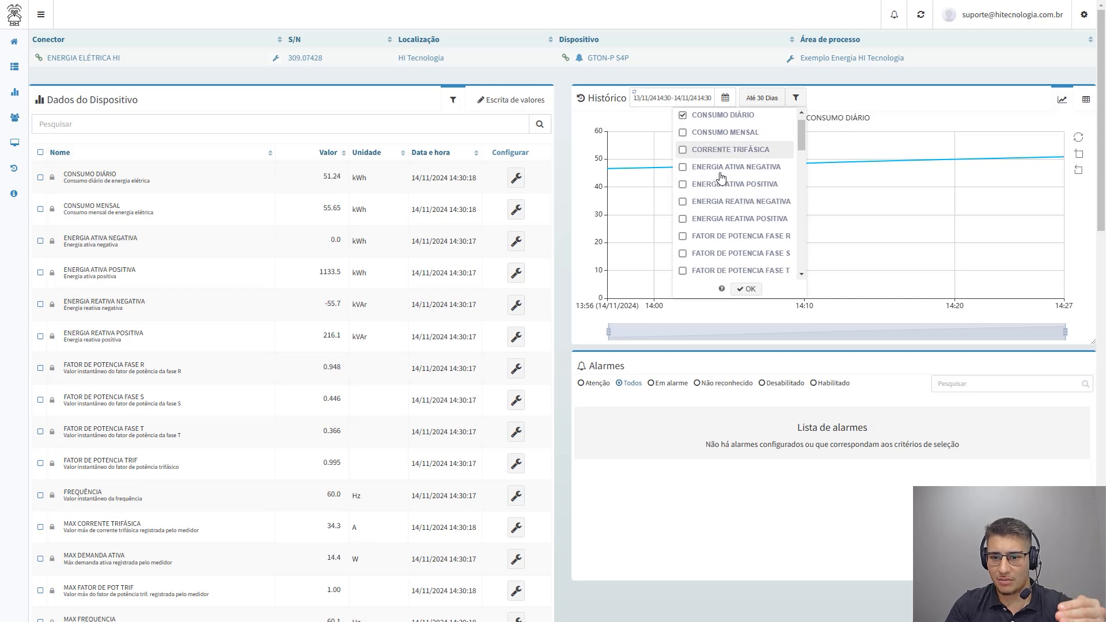
scroll(721, 181, down, 8)
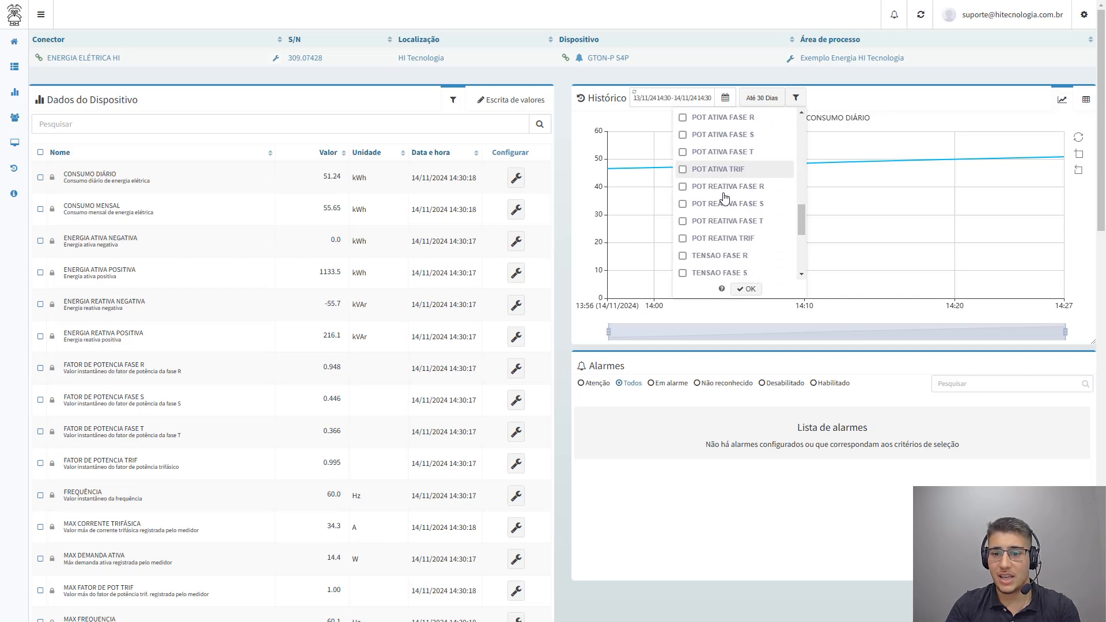
Add MIN CORRENTE TRIFÁSICA, MIN FATOR DE POT TRIF and MIN POT APARENTE TRIF to the history chart
scroll(714, 190, up, 4)
click(705, 183)
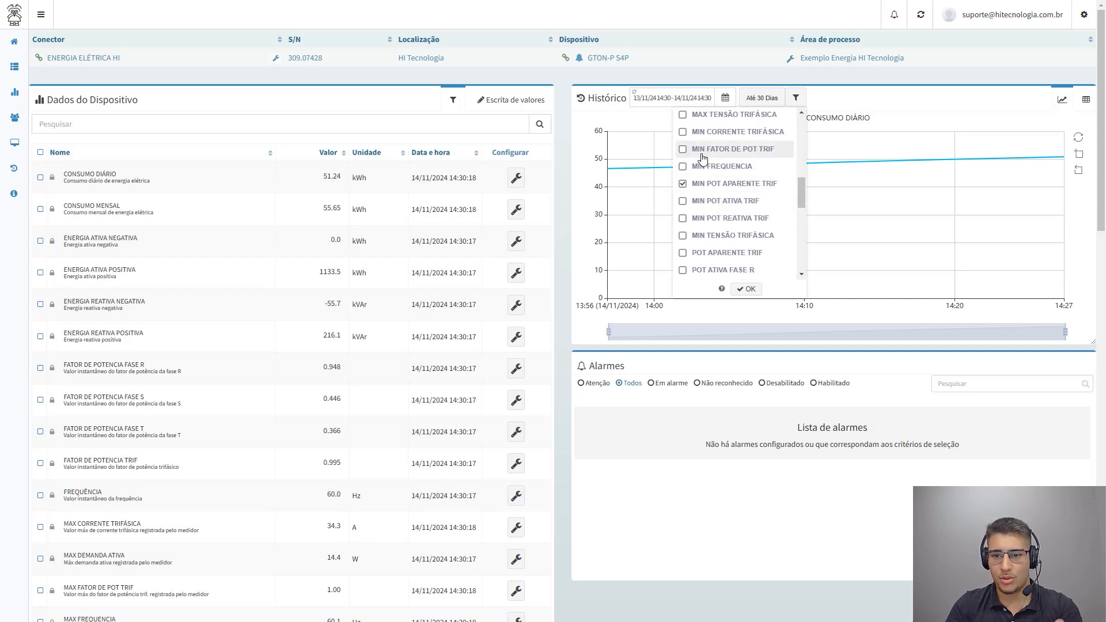
click(701, 151)
click(744, 289)
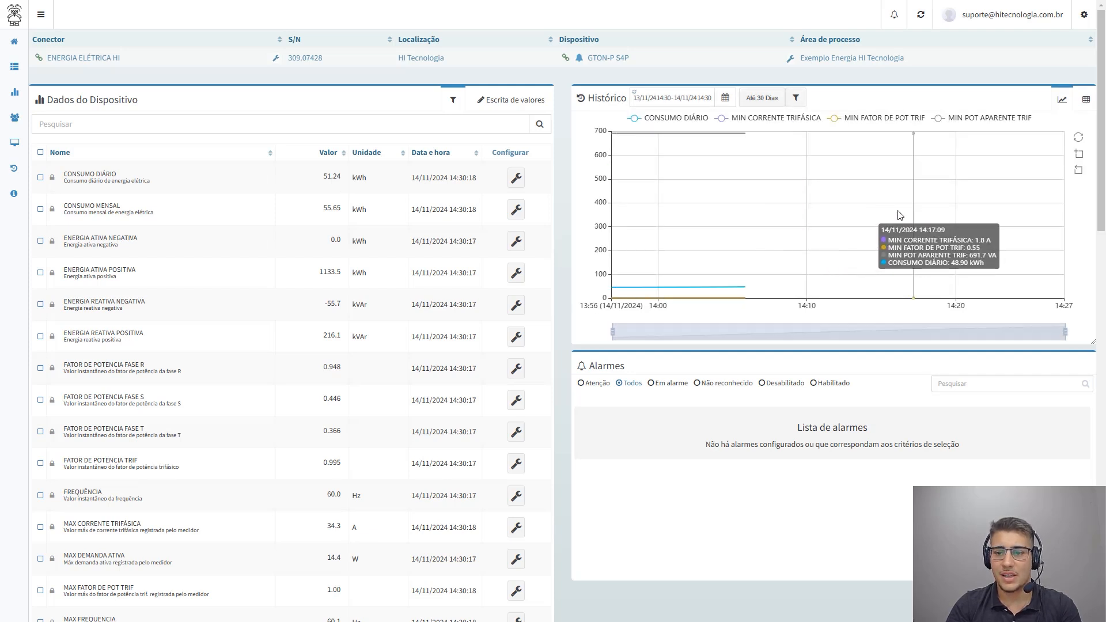
Filter the history chart to plot only CONSUMO DIÁRIO and CORRENTE TRIFÁSICA
click(795, 98)
scroll(709, 173, up, 5)
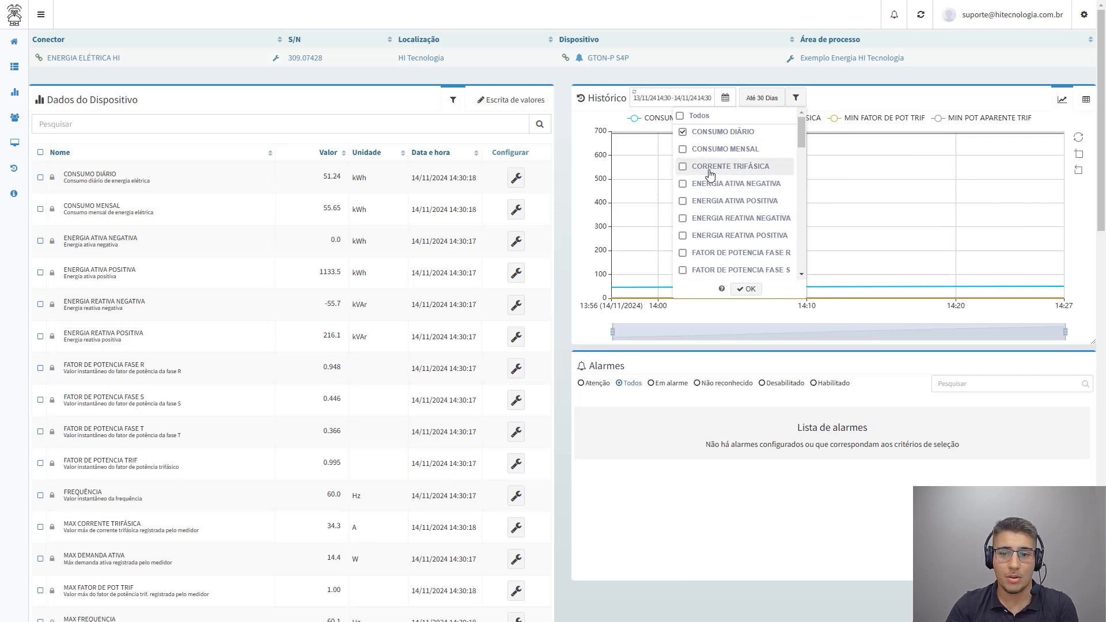
scroll(714, 196, down, 5)
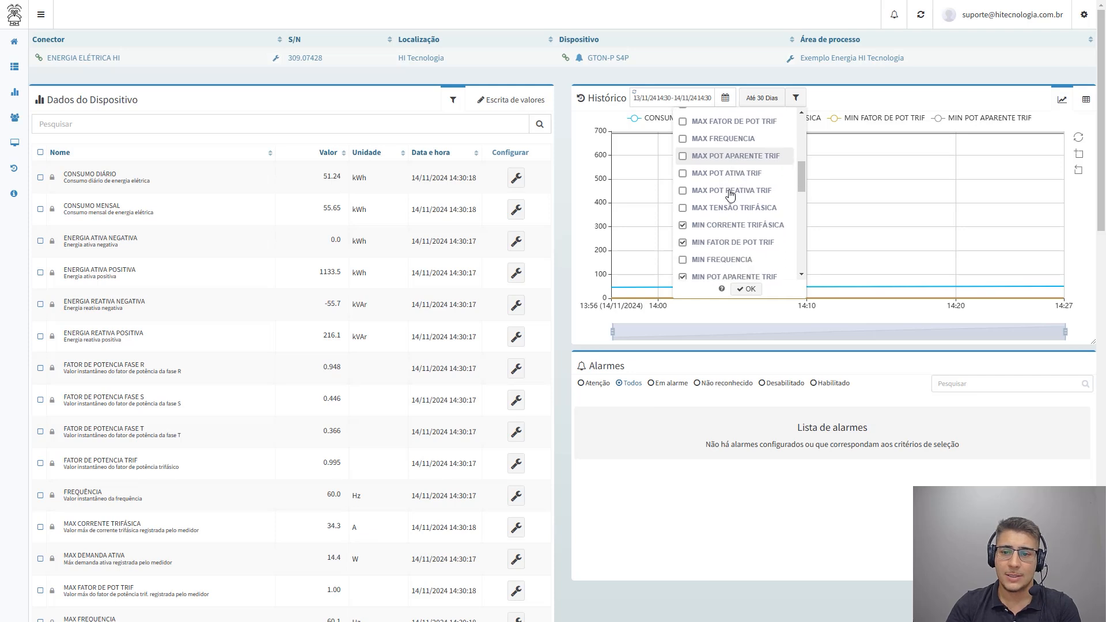
click(744, 288)
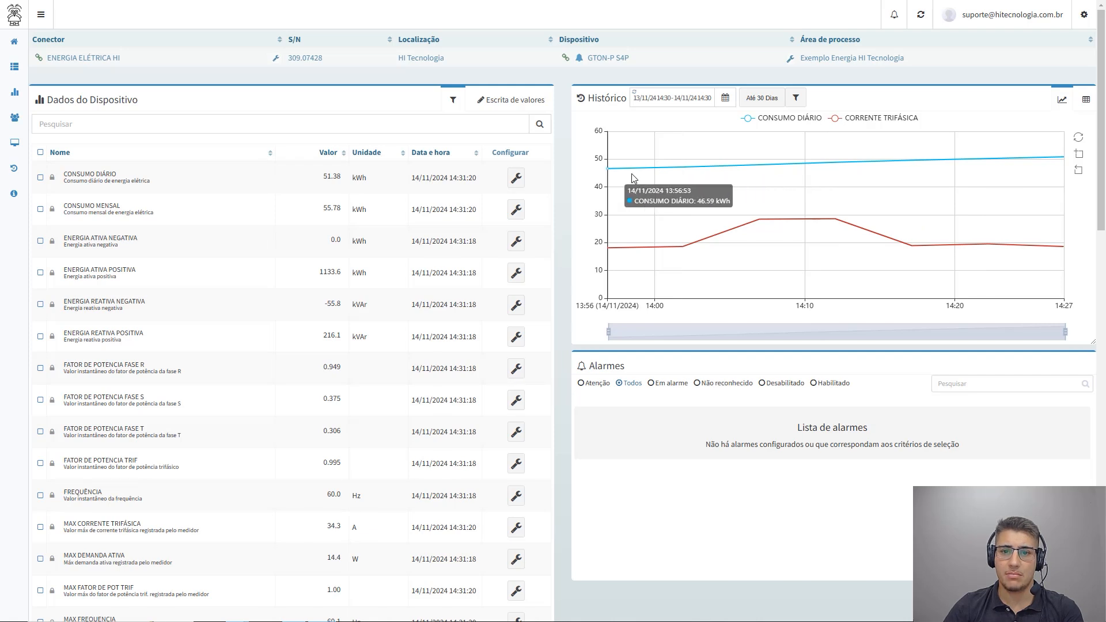
Open the configuration of the CONSUMO DIÁRIO data, set its color to black and save it
click(517, 179)
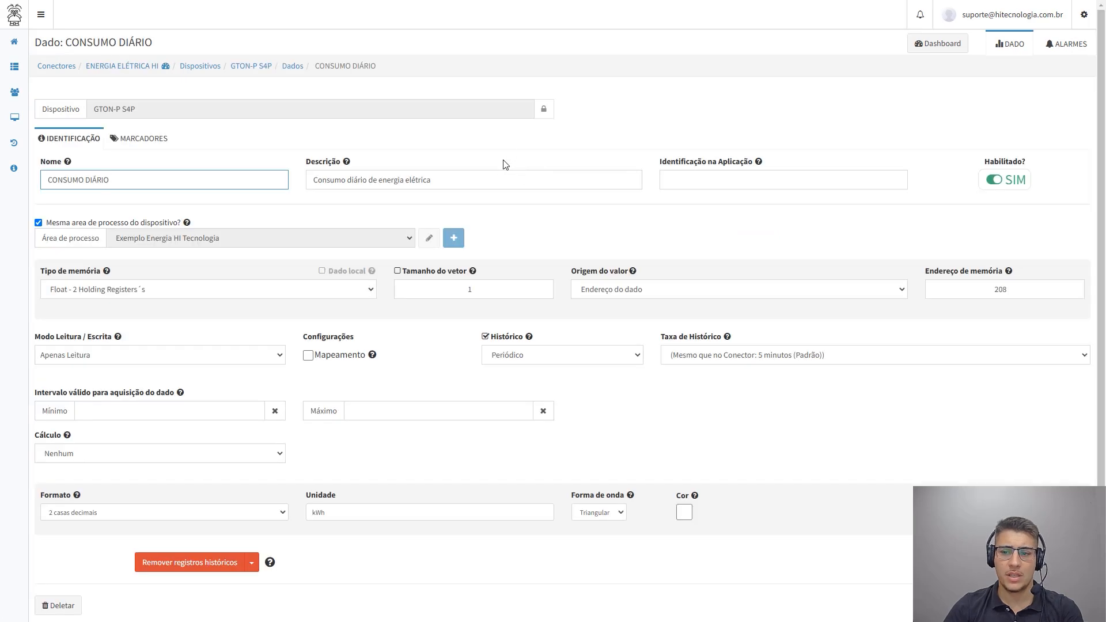
scroll(503, 164, down, 2)
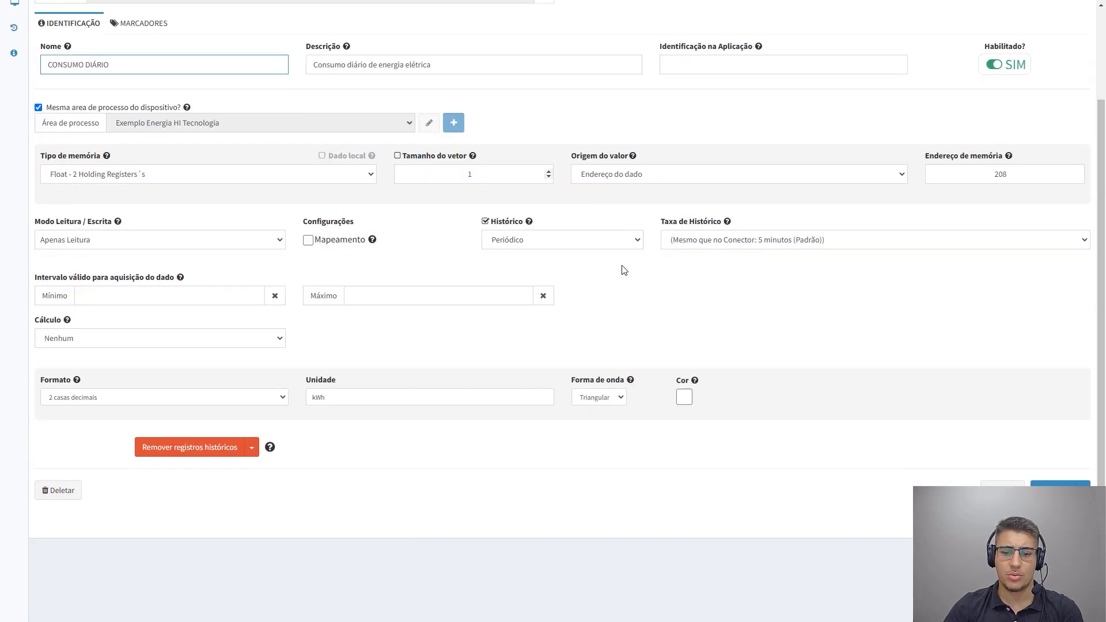
click(683, 397)
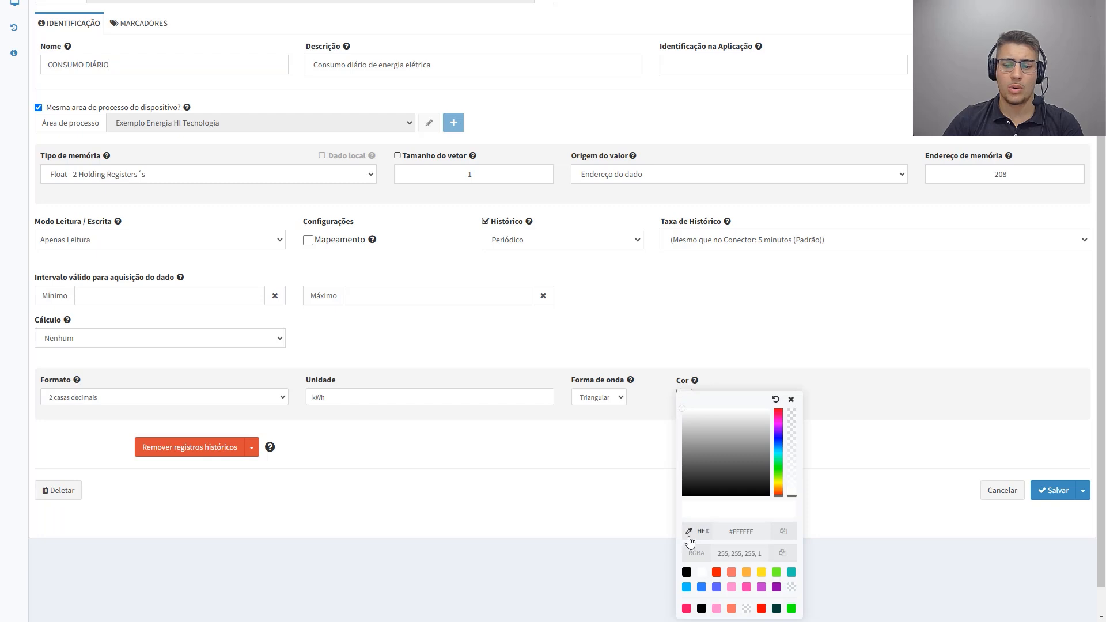
click(686, 572)
click(815, 402)
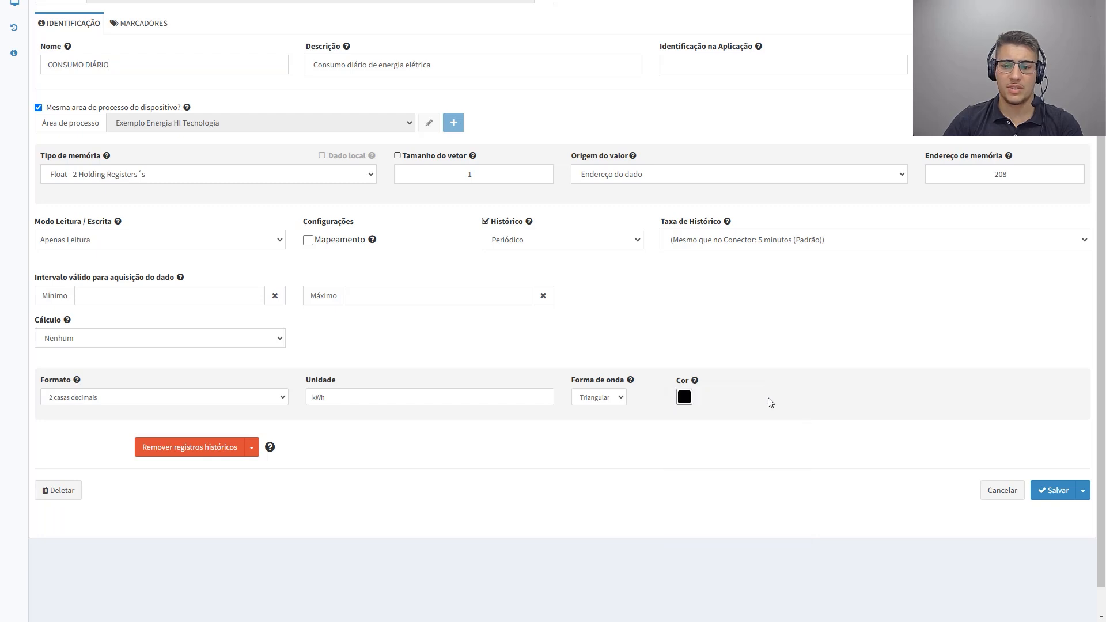
click(1055, 492)
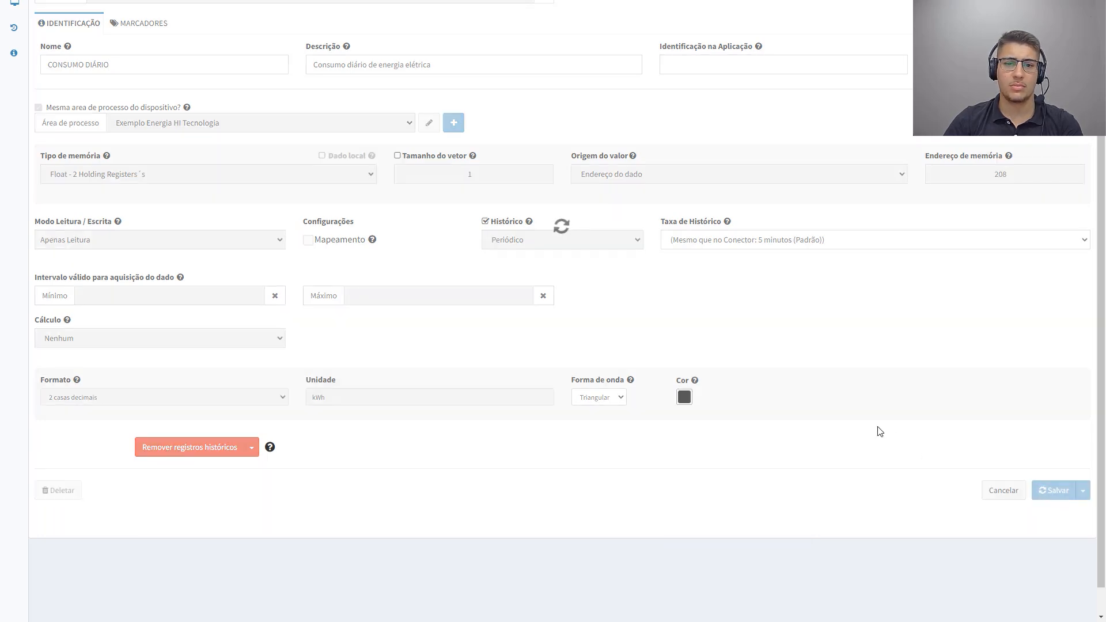